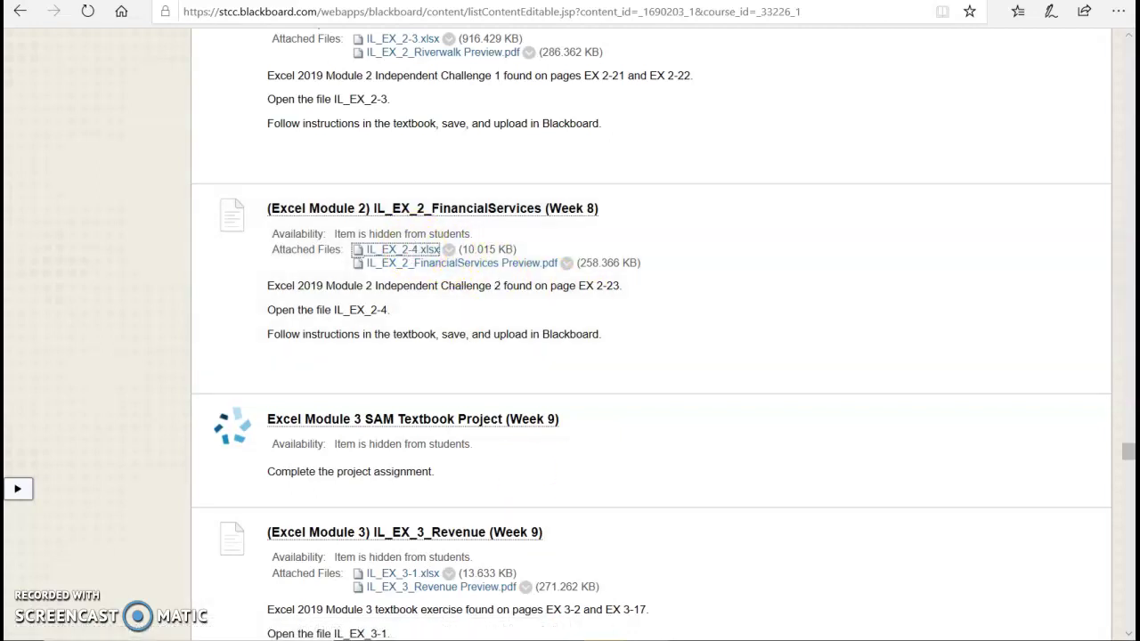
# Switch to the IL_EX_2-4 workbook window in Excel from the taskbar preview.
pyautogui.moveTo(613, 631)
pyautogui.click(640, 615)
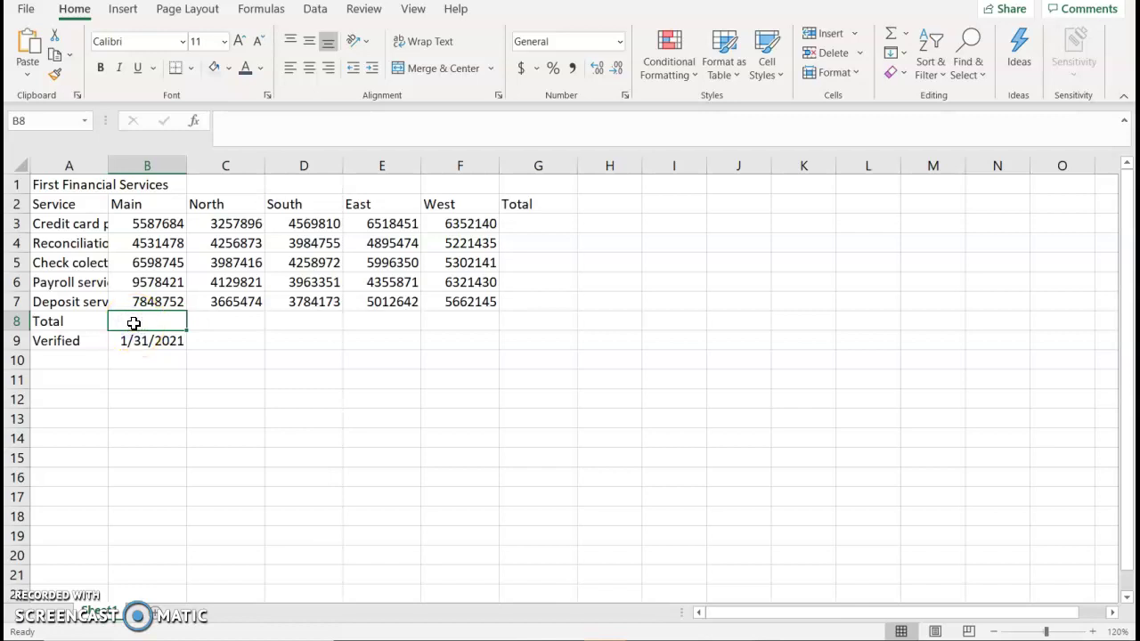
# AutoSum B3:B7 into B8 and fill it across row 8, Main 34145080 through West 28859291.
pyautogui.click(163, 327)
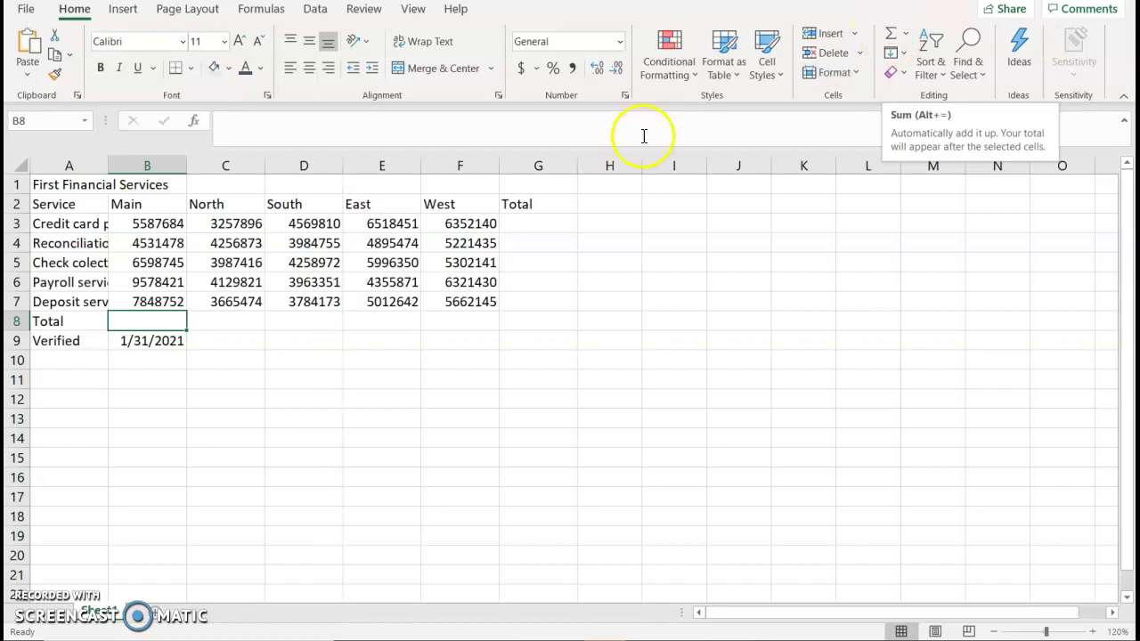
pyautogui.click(906, 33)
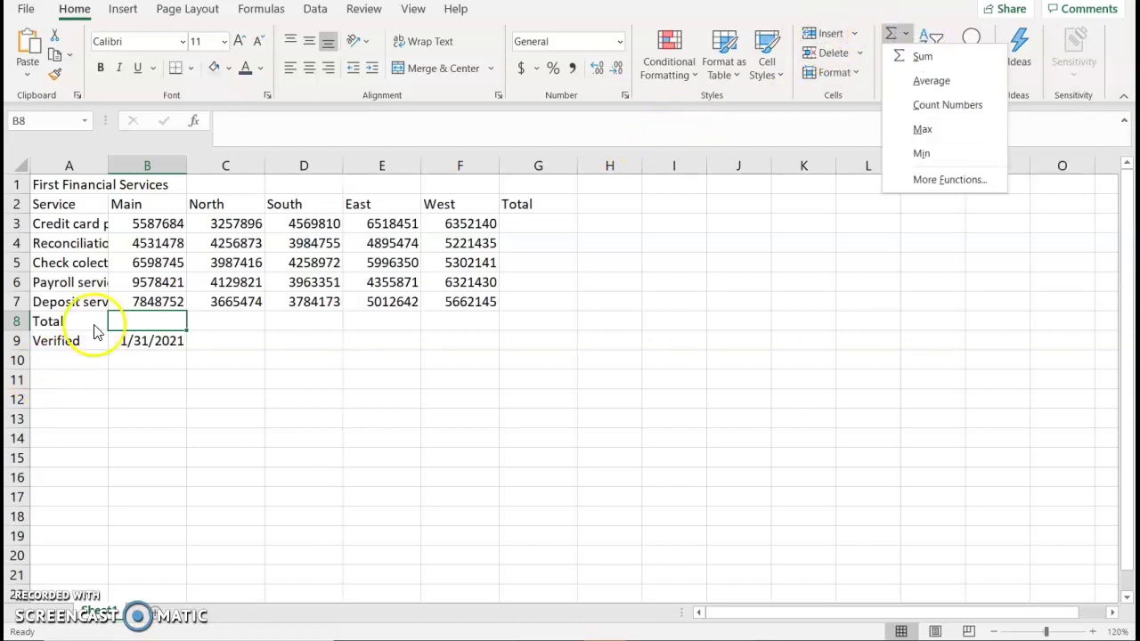
pyautogui.click(156, 324)
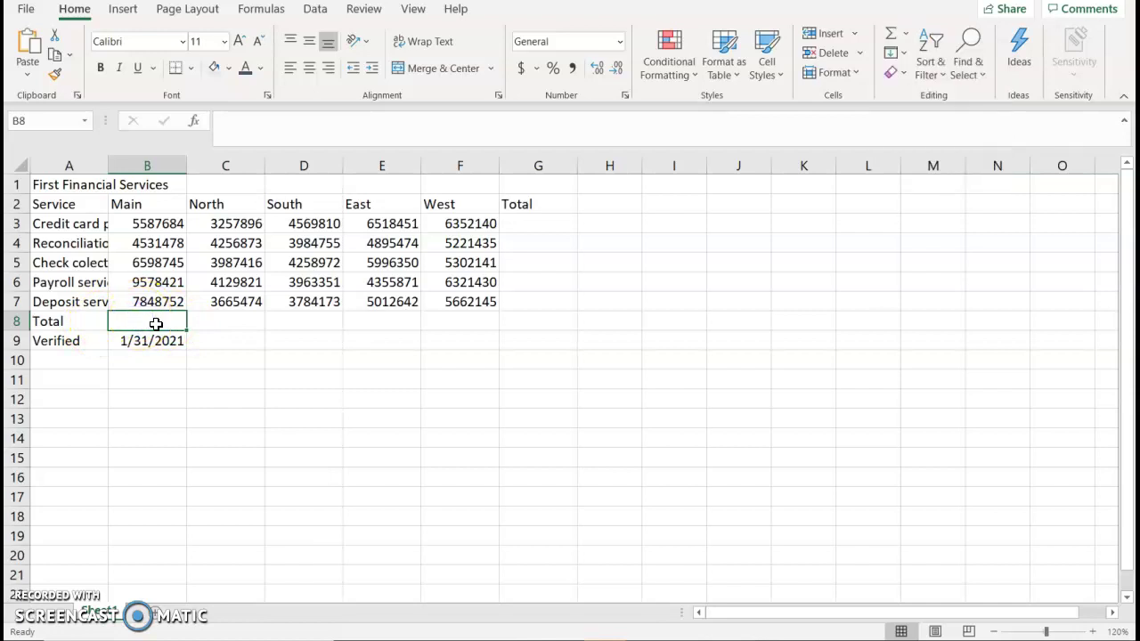
pyautogui.hotkey('alt', '=')
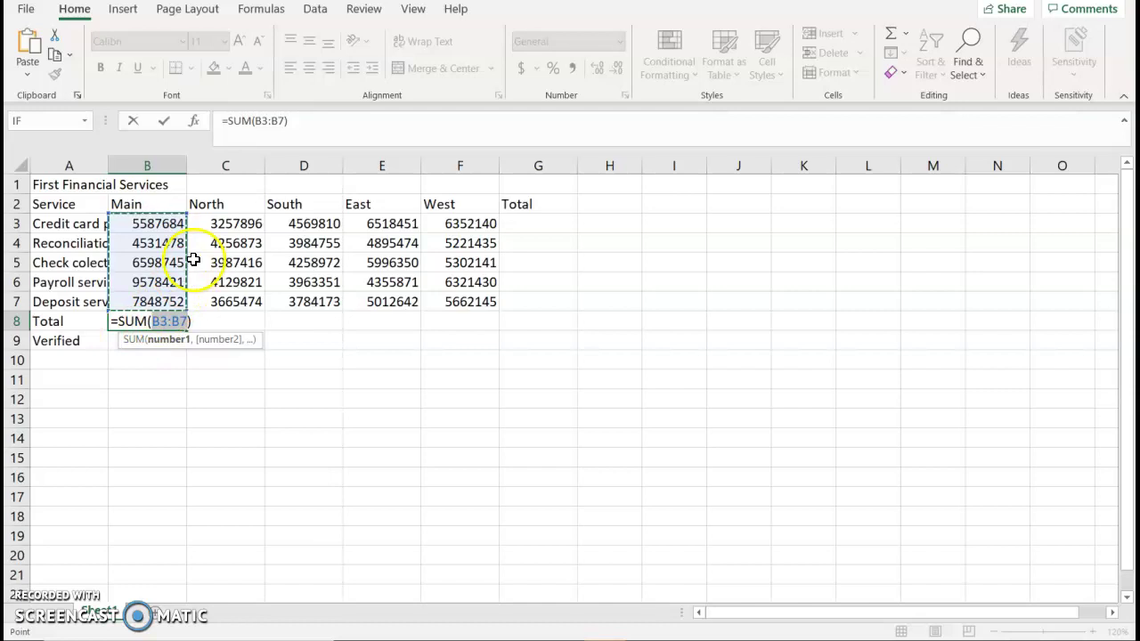
pyautogui.click(168, 124)
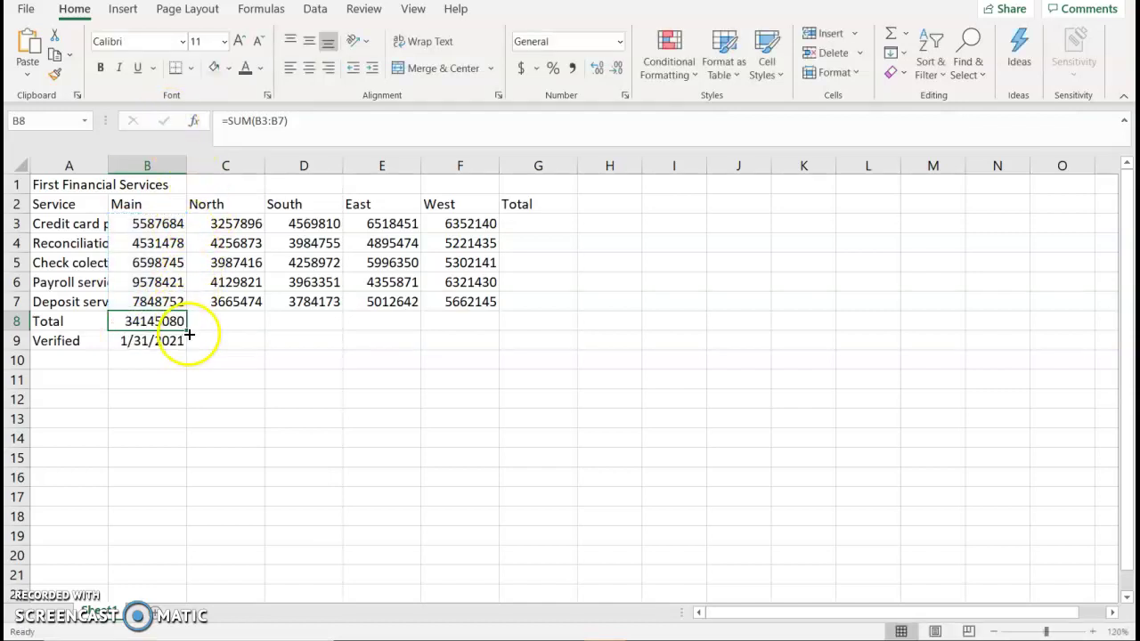
pyautogui.moveTo(188, 334); pyautogui.dragTo(461, 319)
# Enter =SUM(B3:F3) in G3 and fill it down to G8, giving 129641700.
pyautogui.click(540, 224)
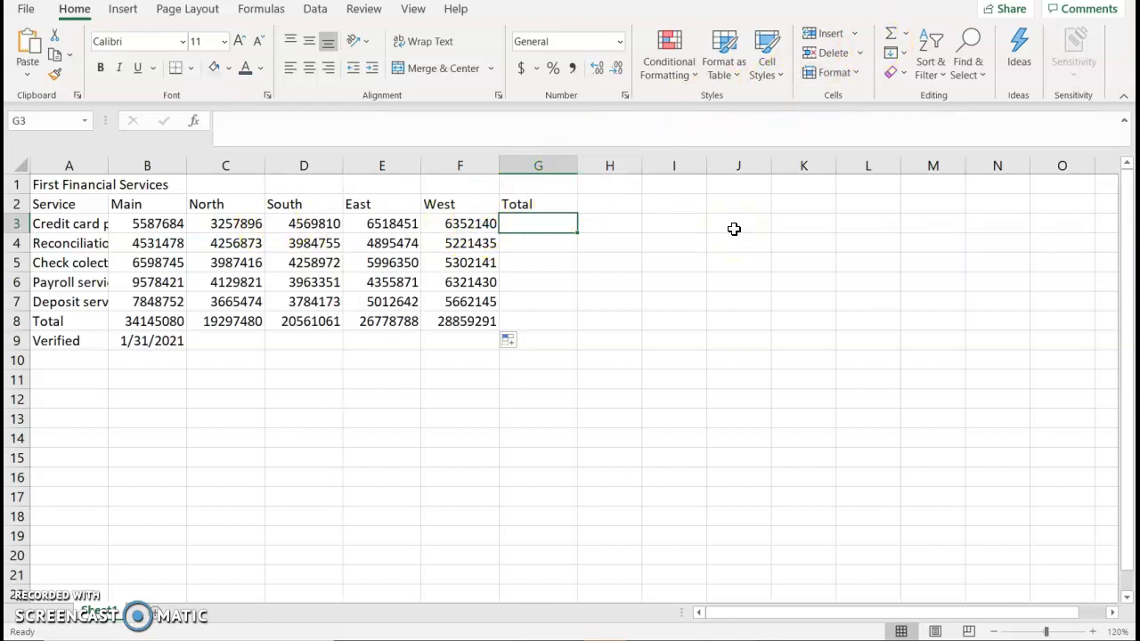
pyautogui.hotkey('alt', '=')
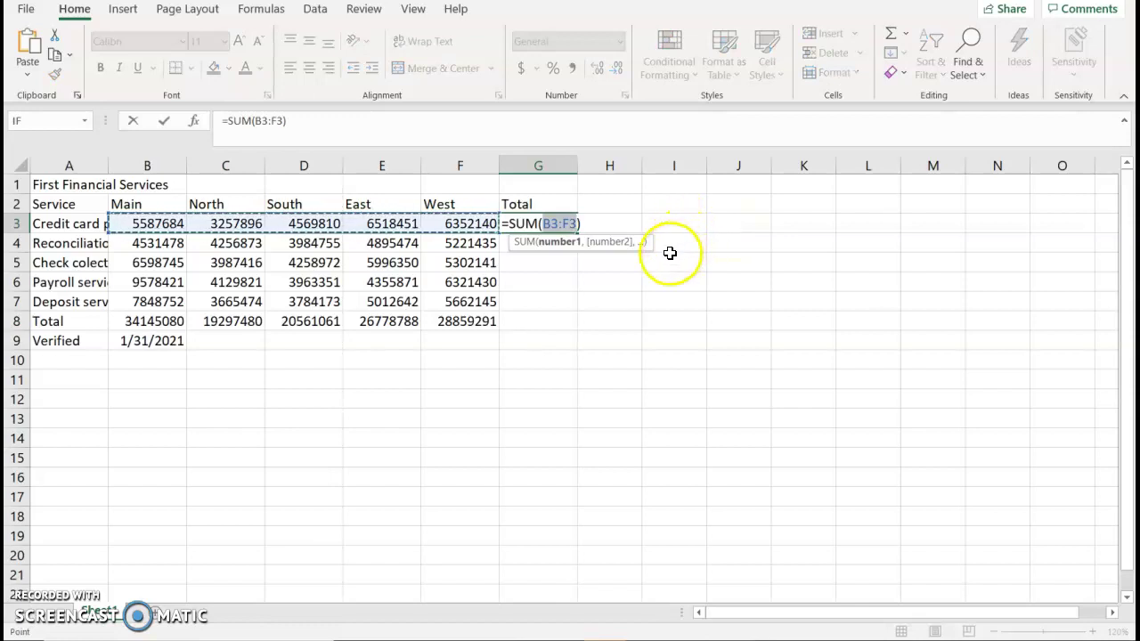
pyautogui.click(164, 120)
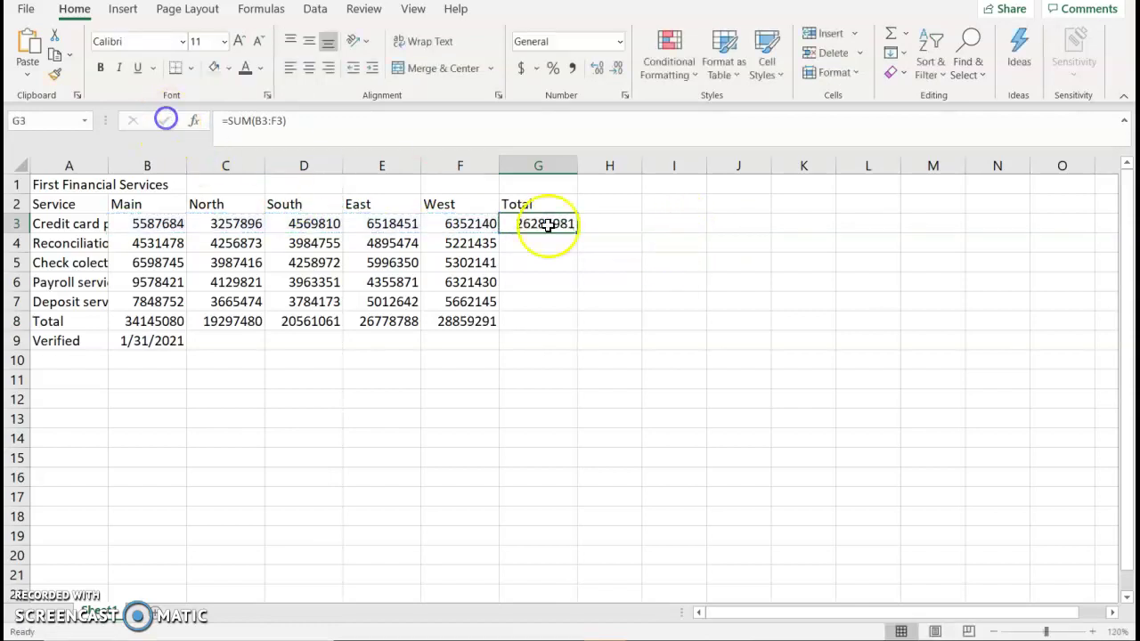
pyautogui.moveTo(576, 232); pyautogui.dragTo(579, 332)
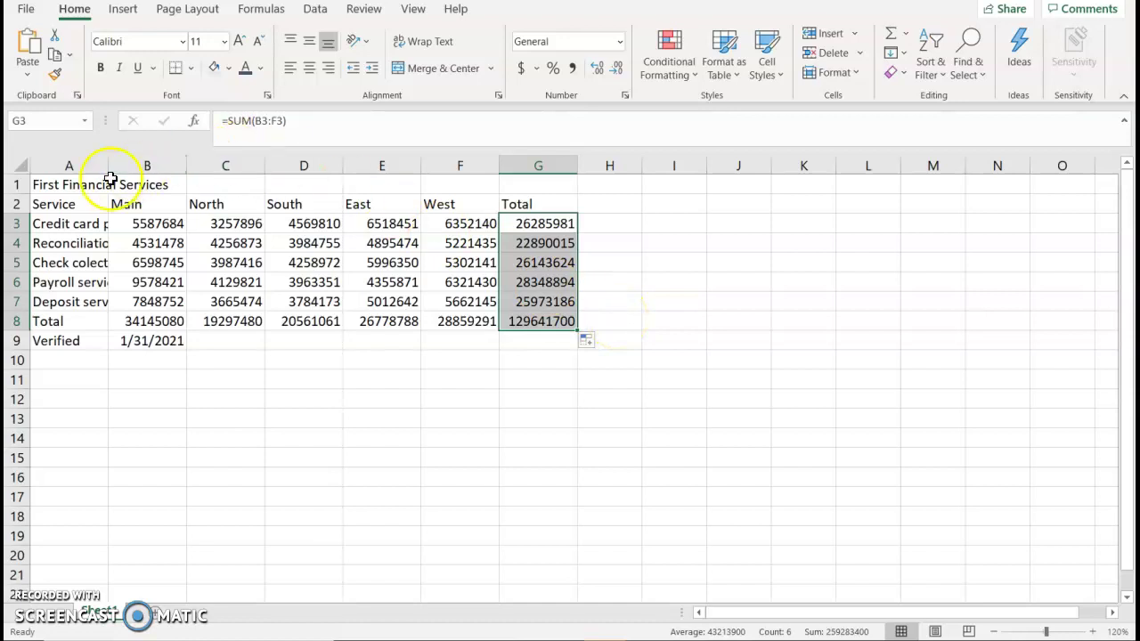
# Apply the Title cell style to A1 and Heading 4 to the headings A2:G2.
pyautogui.click(71, 184)
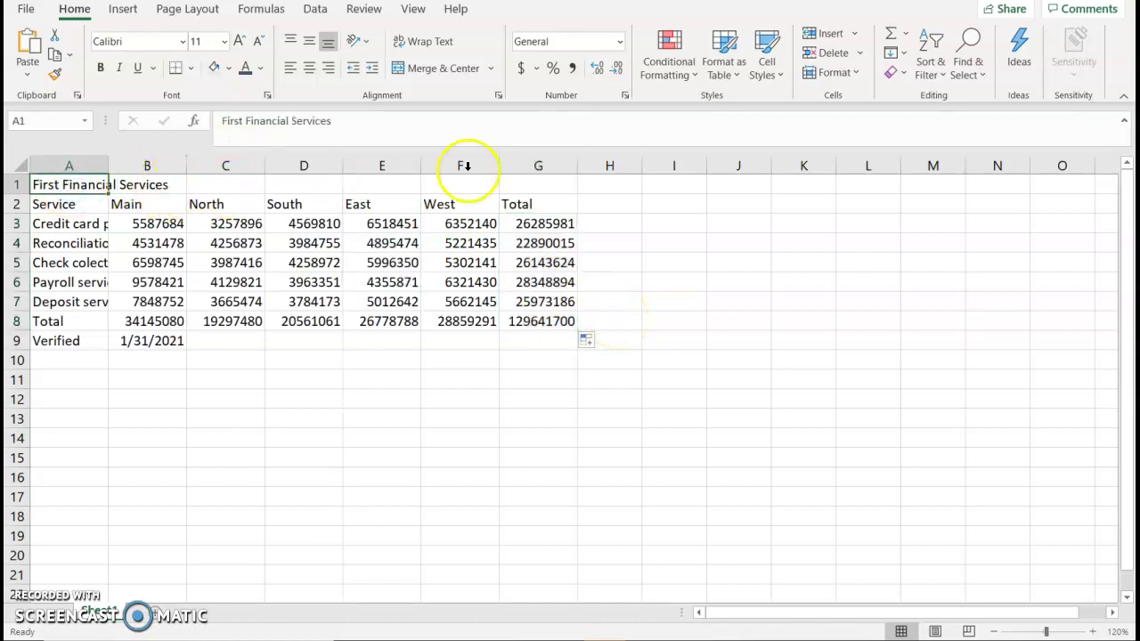
pyautogui.click(768, 67)
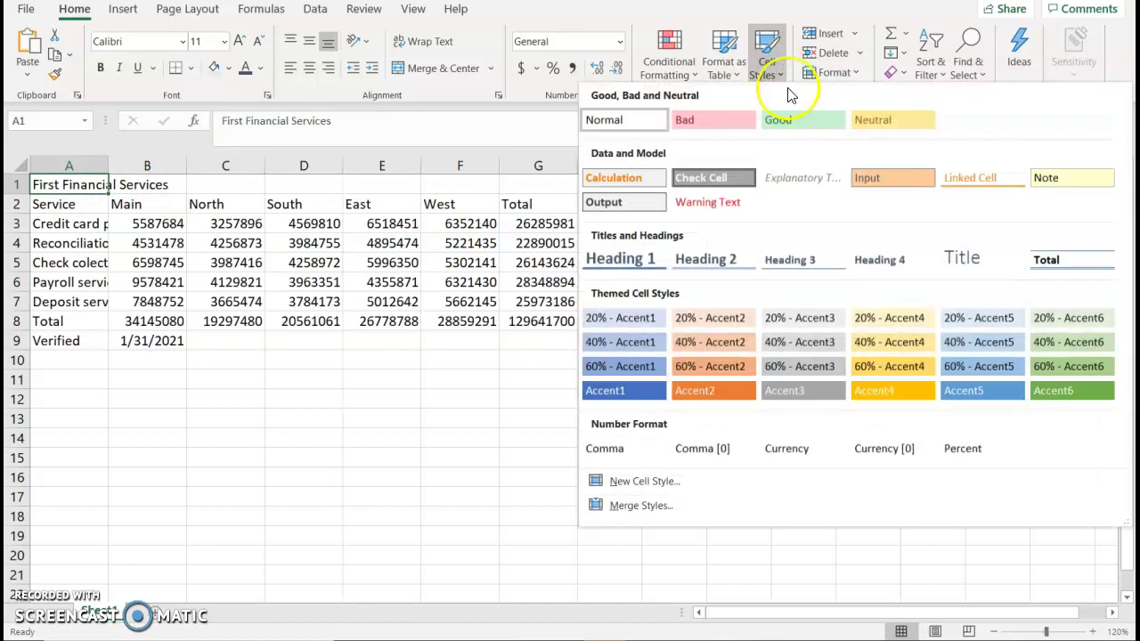
pyautogui.click(951, 265)
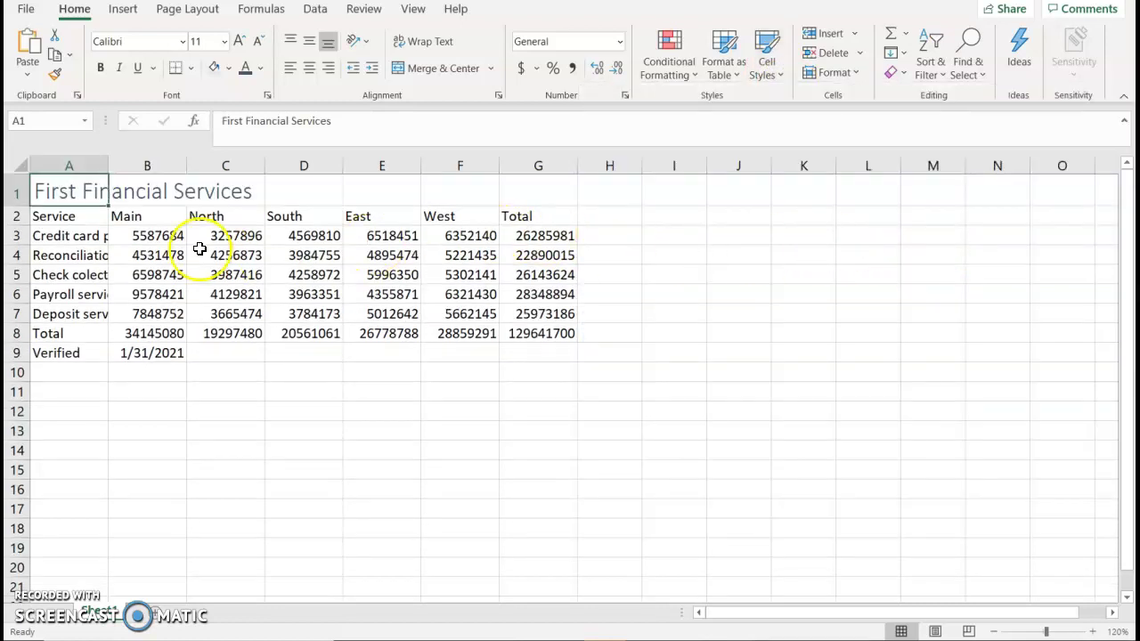
pyautogui.click(52, 216)
pyautogui.moveTo(52, 215); pyautogui.dragTo(523, 215)
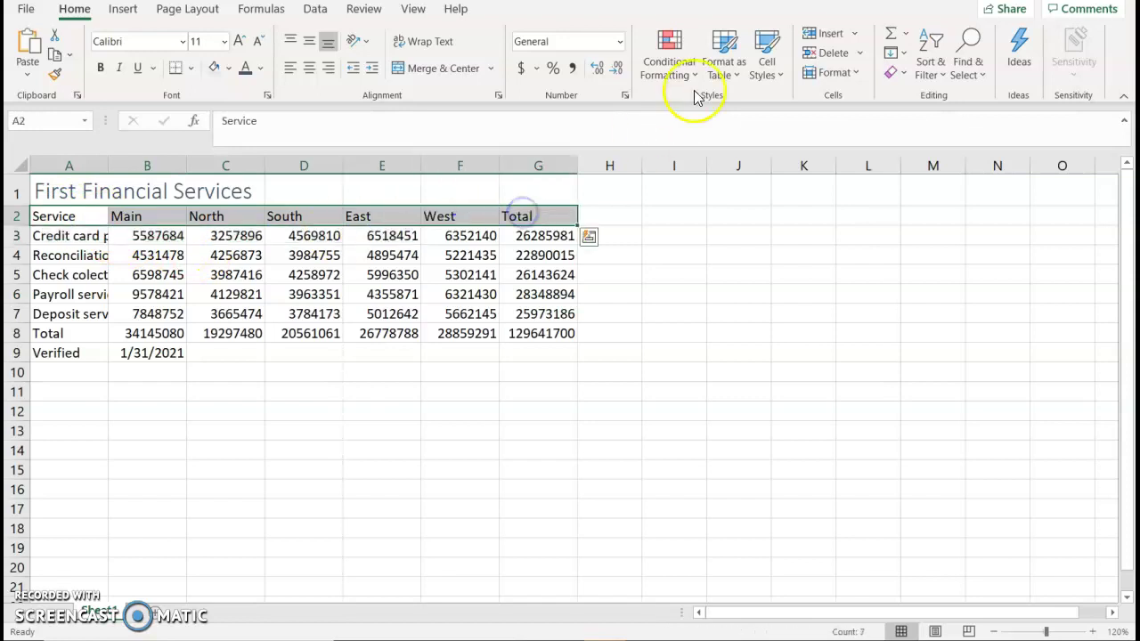
pyautogui.click(768, 67)
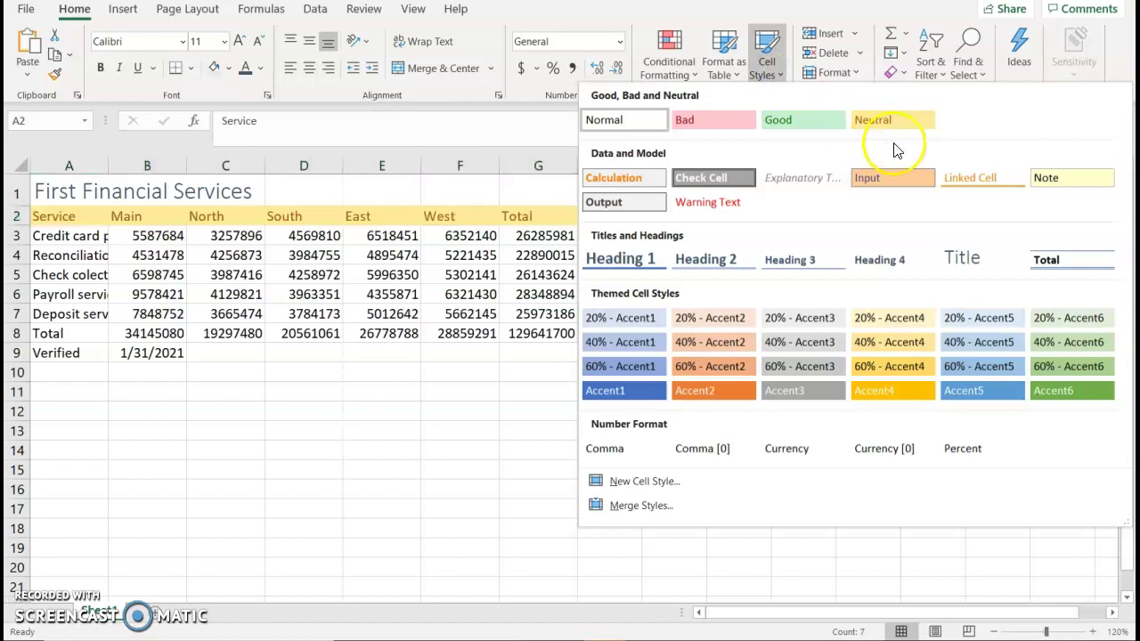
pyautogui.click(894, 267)
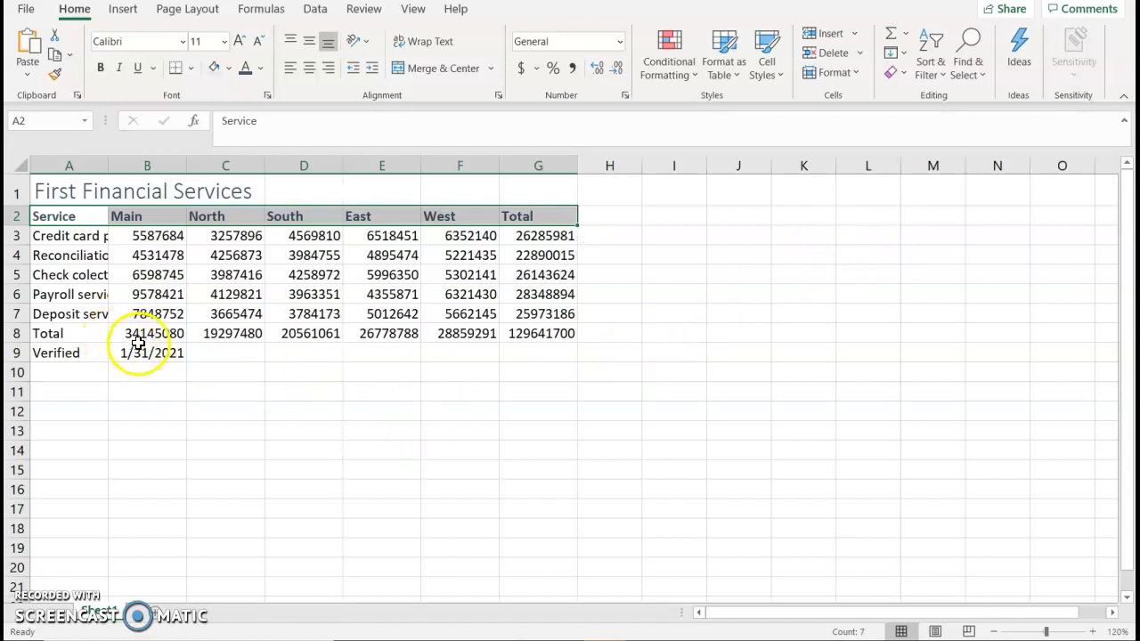
# Apply the Total cell style to the totals in B8:G8.
pyautogui.moveTo(138, 343); pyautogui.dragTo(542, 334)
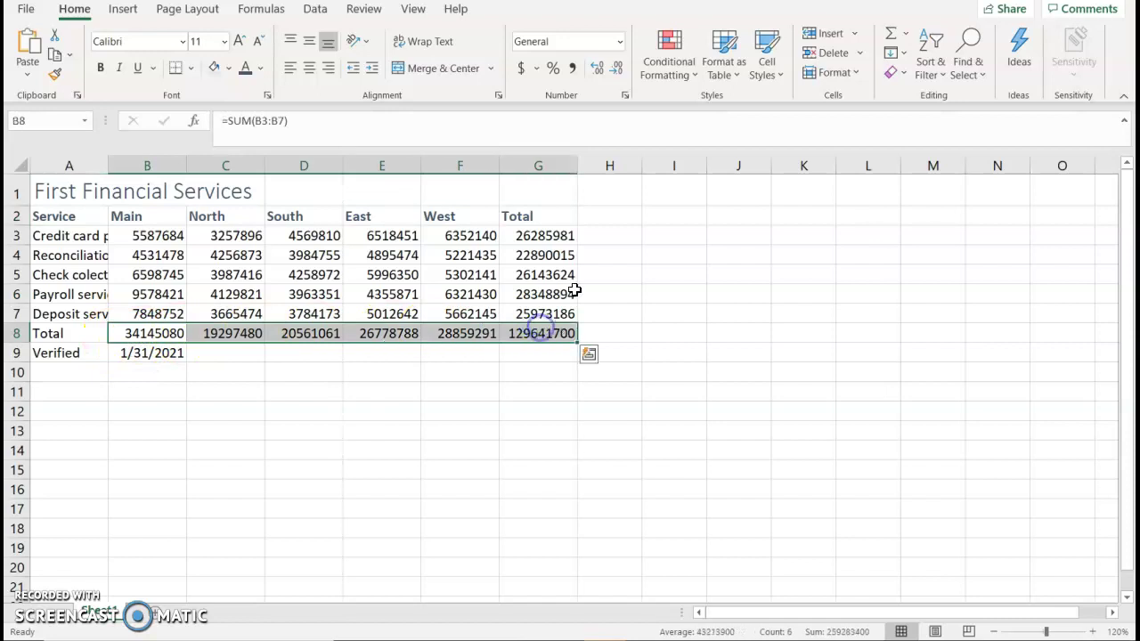
pyautogui.click(773, 75)
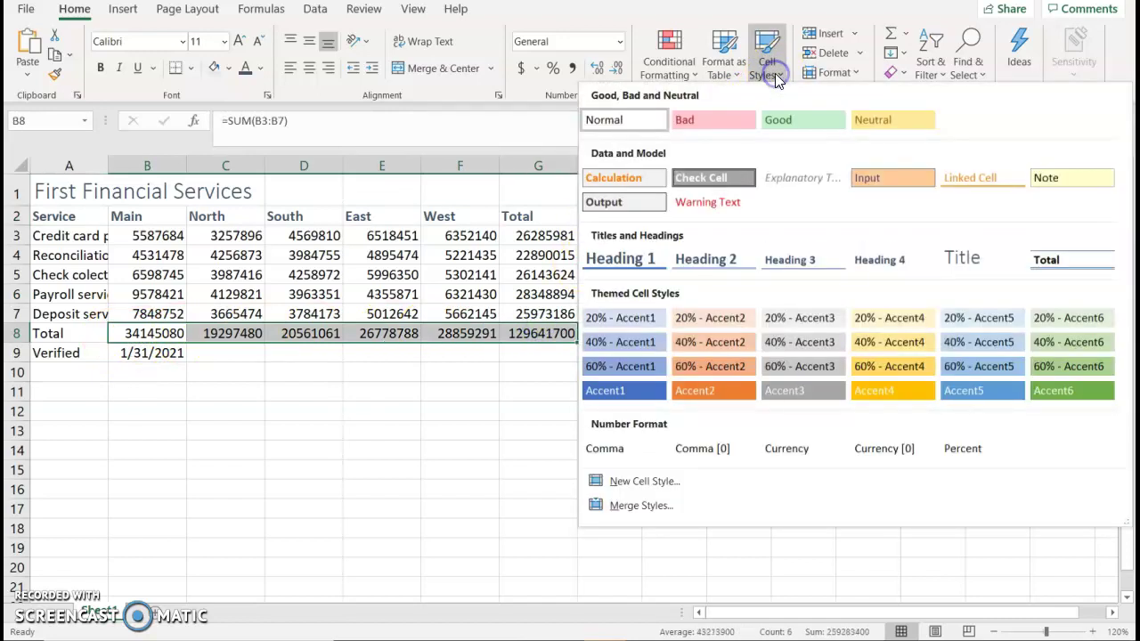
pyautogui.click(1050, 258)
pyautogui.click(477, 371)
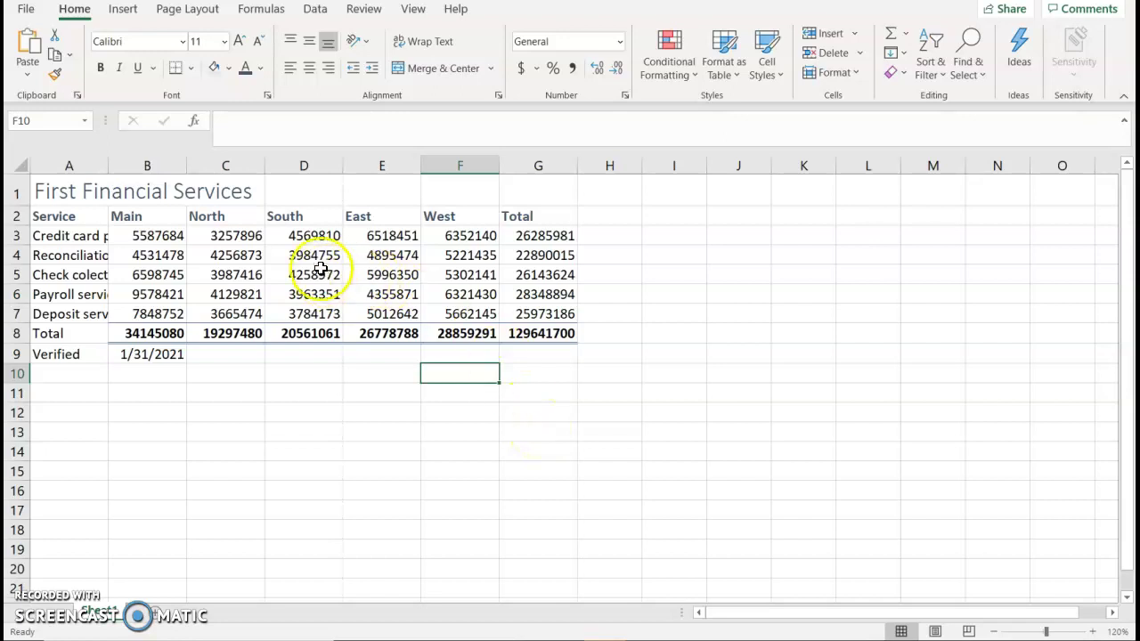
# Merge and center the title across A1:G1.
pyautogui.moveTo(40, 188); pyautogui.dragTo(547, 185)
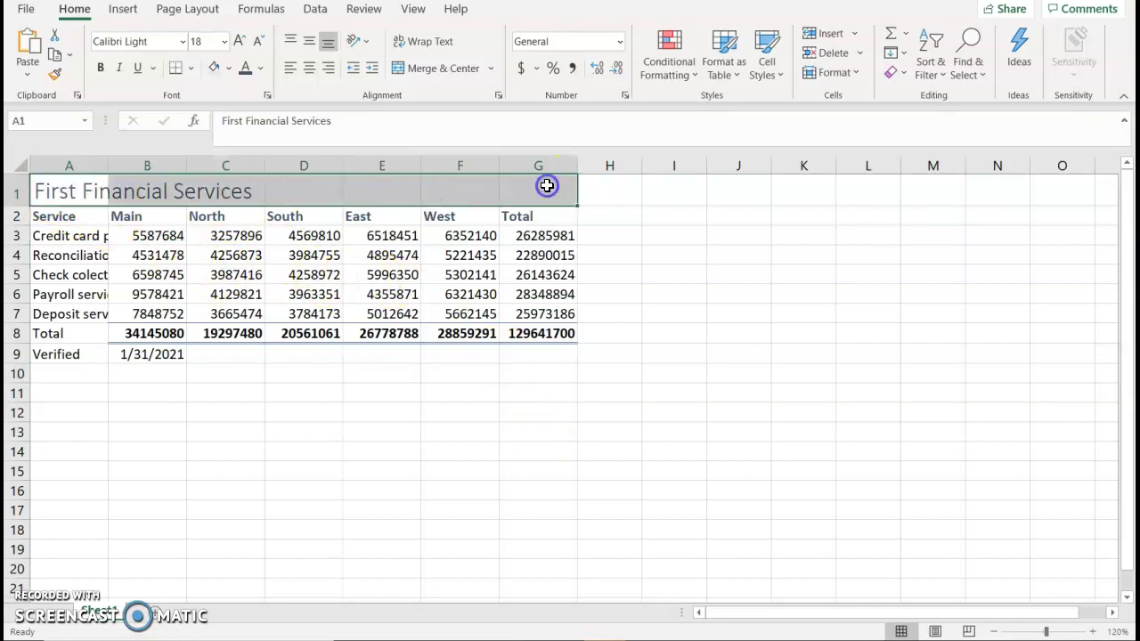
pyautogui.click(420, 71)
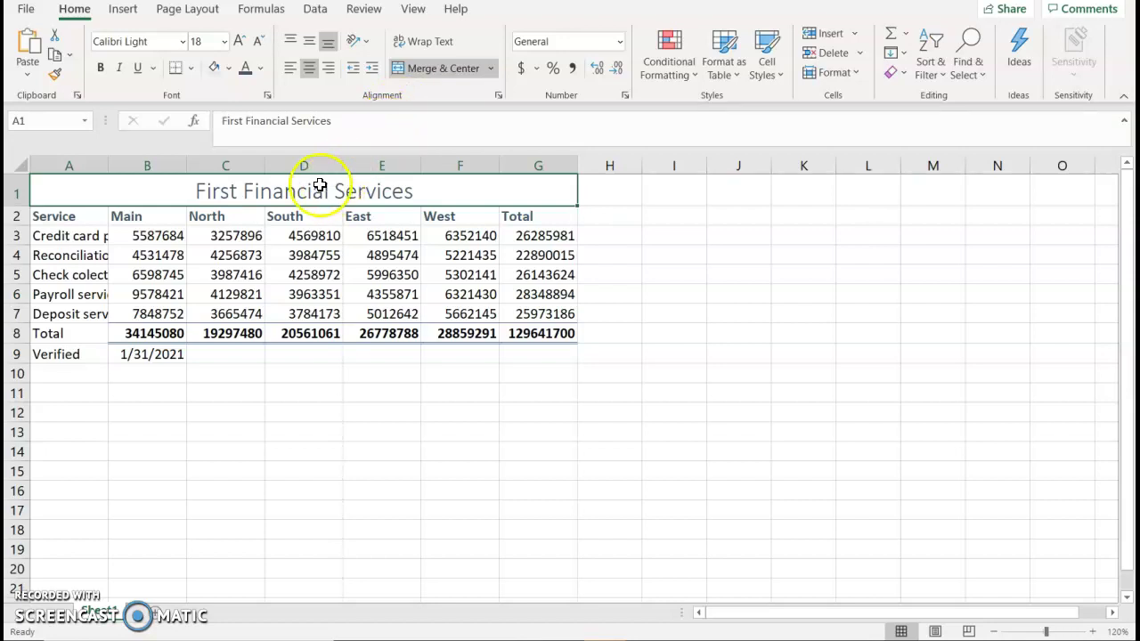
pyautogui.click(157, 234)
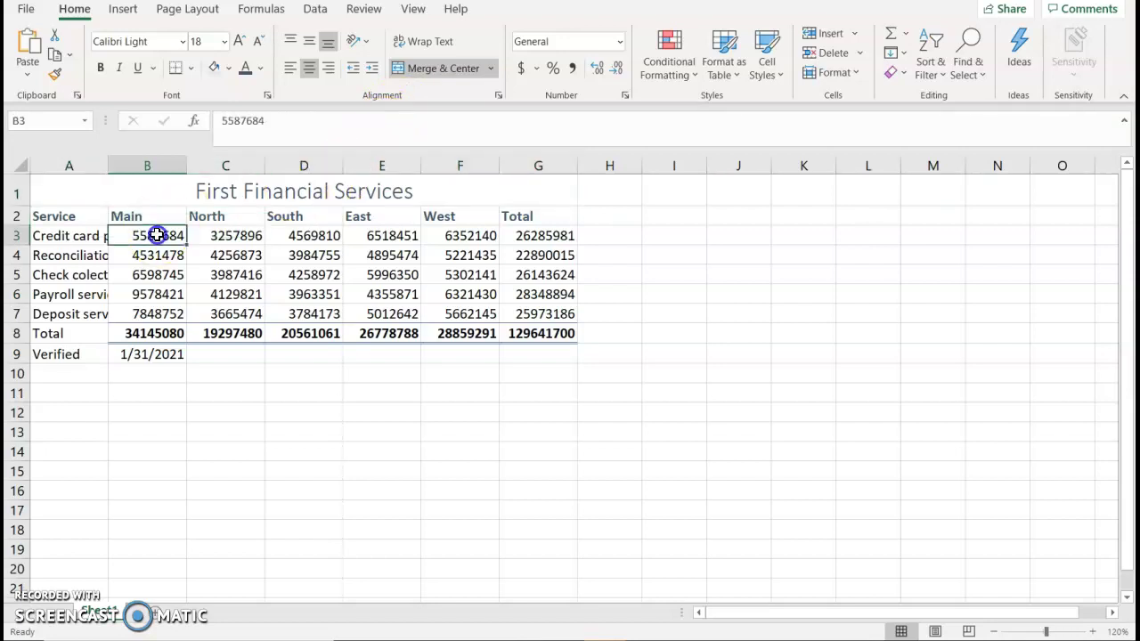
# Format B3:G8 as Accounting and AutoFit columns A–G so all values show.
pyautogui.moveTo(157, 242); pyautogui.dragTo(548, 339)
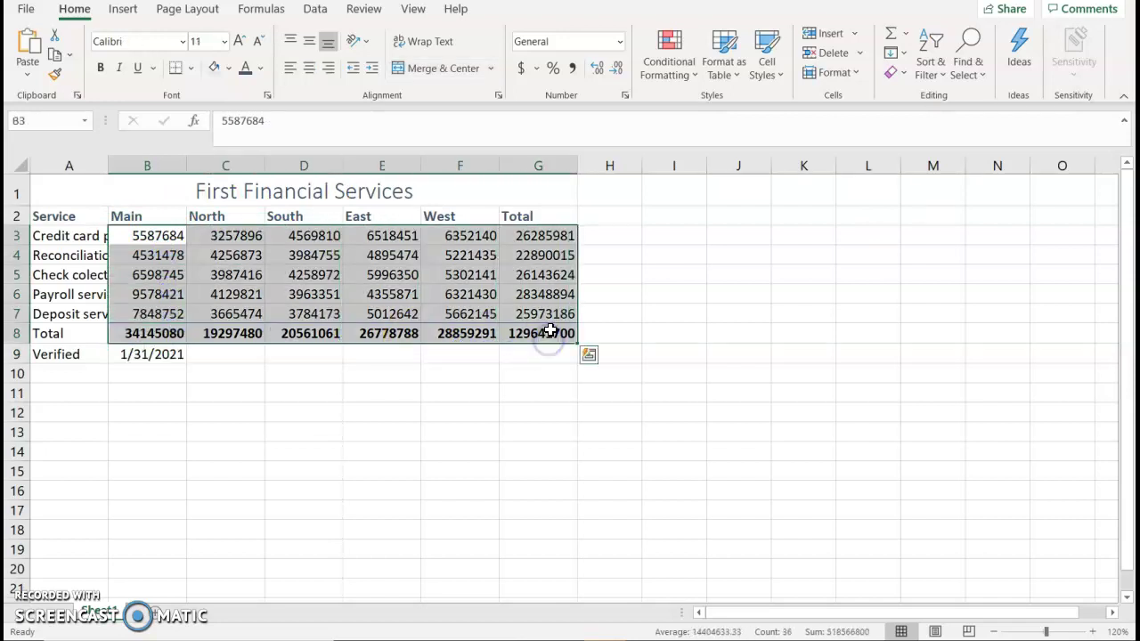
pyautogui.click(523, 71)
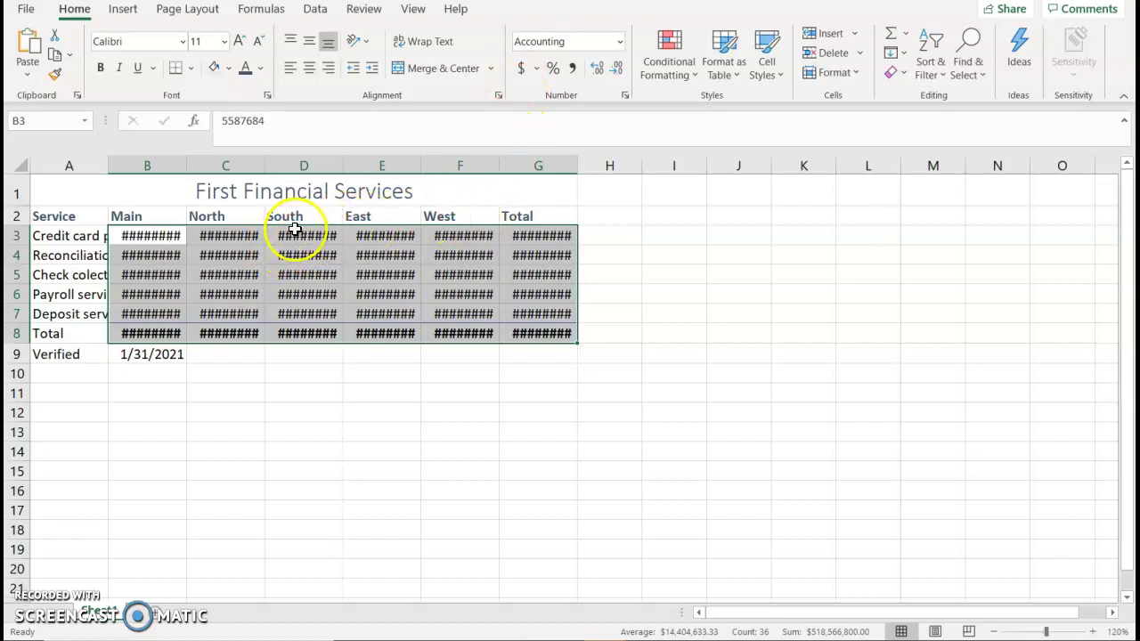
pyautogui.click(166, 234)
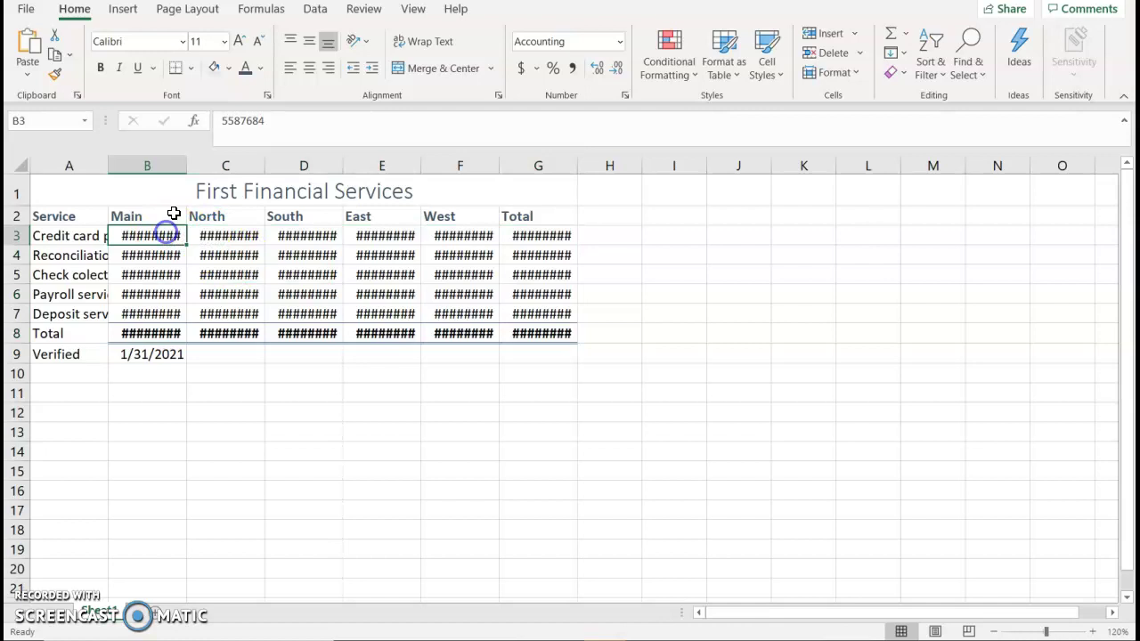
pyautogui.doubleClick(186, 166)
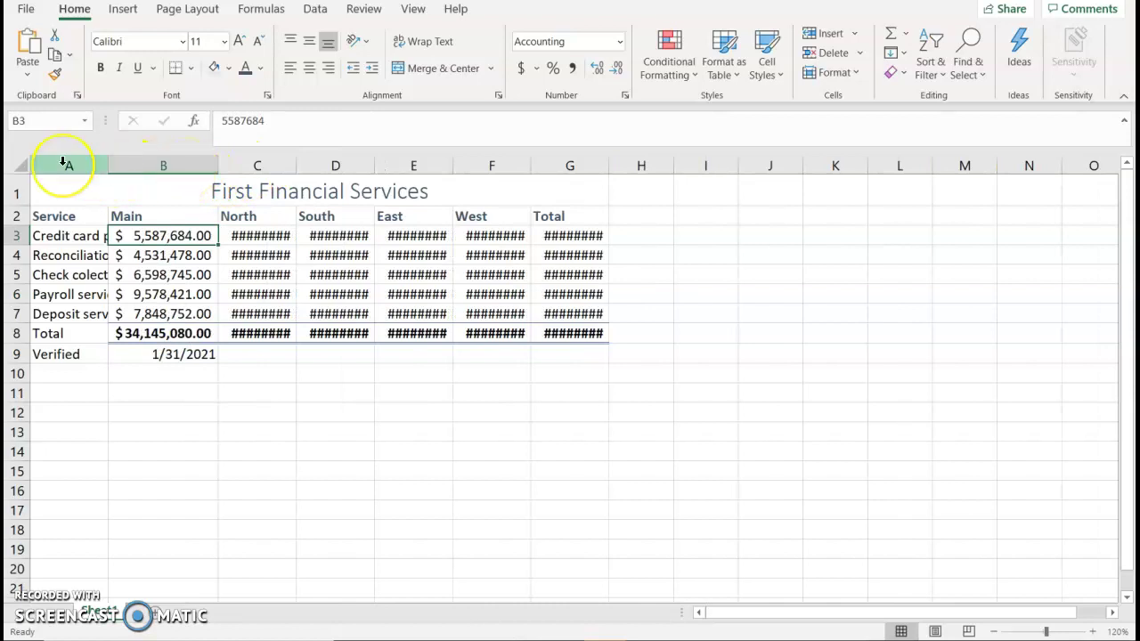
pyautogui.moveTo(67, 166); pyautogui.dragTo(594, 165)
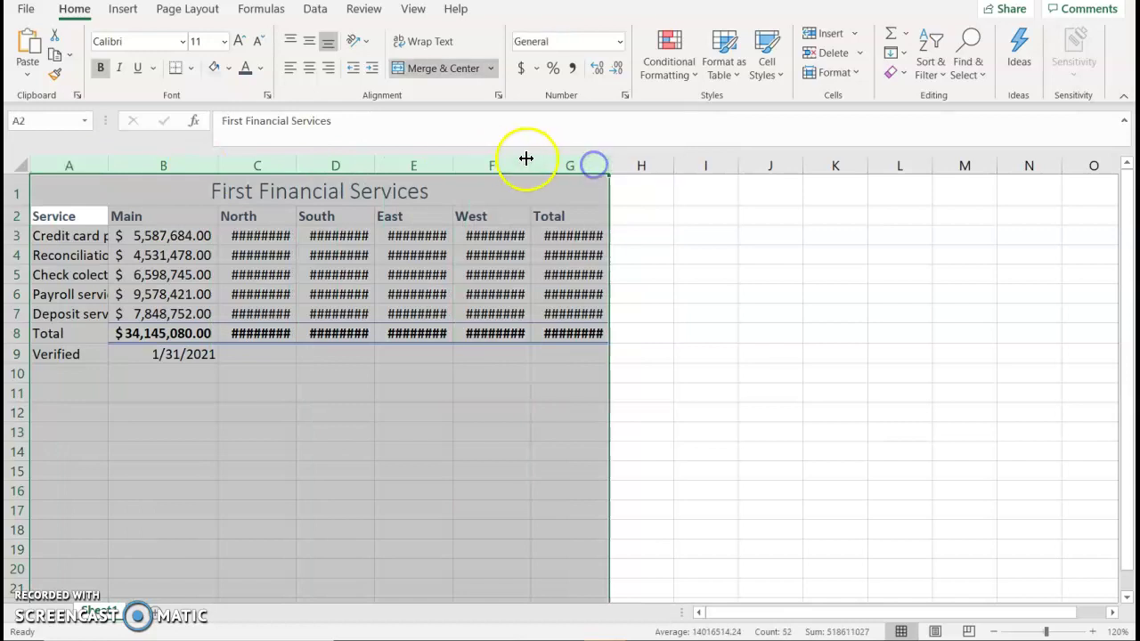
pyautogui.doubleClick(453, 165)
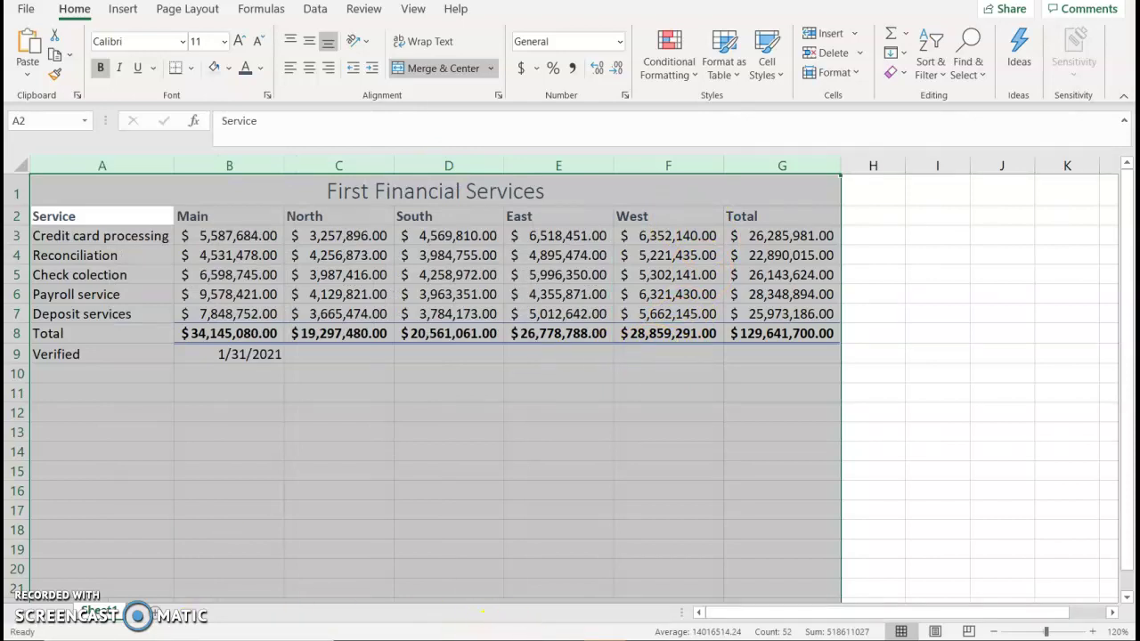
pyautogui.click(102, 216)
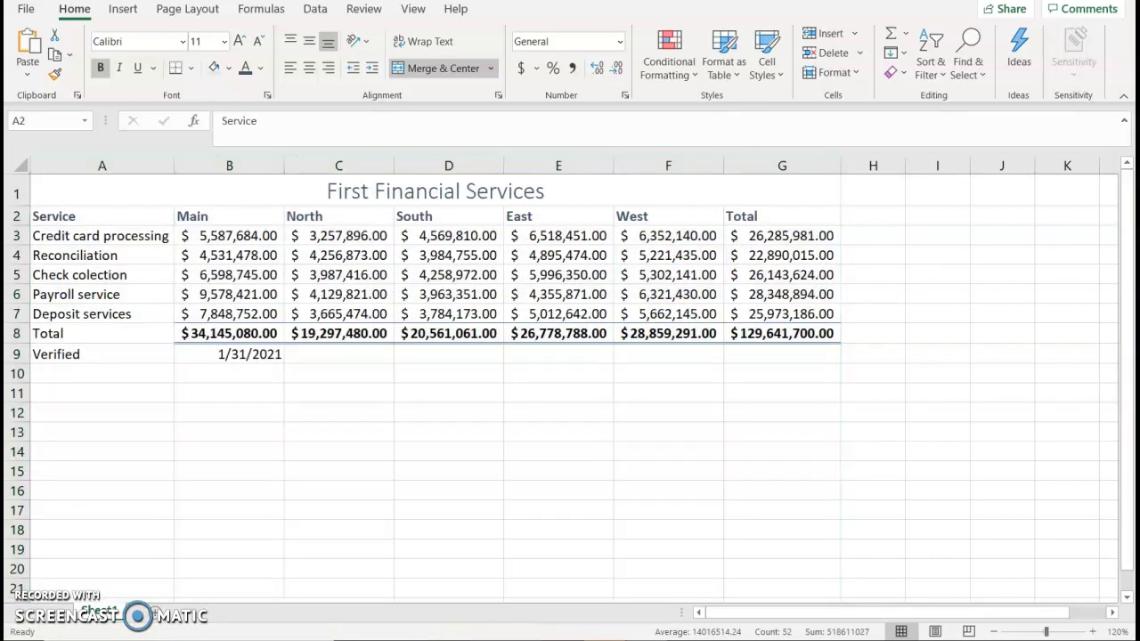
# Decrease the decimals in B3:G8 twice so amounts show as whole dollars.
pyautogui.click(257, 235)
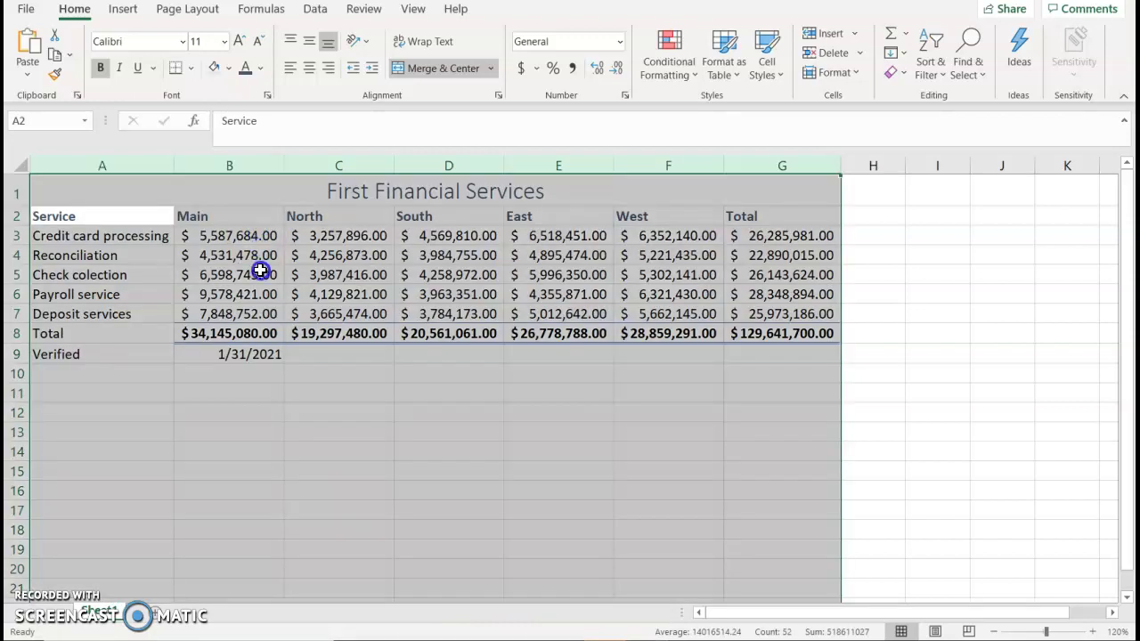
pyautogui.moveTo(257, 236); pyautogui.dragTo(776, 336)
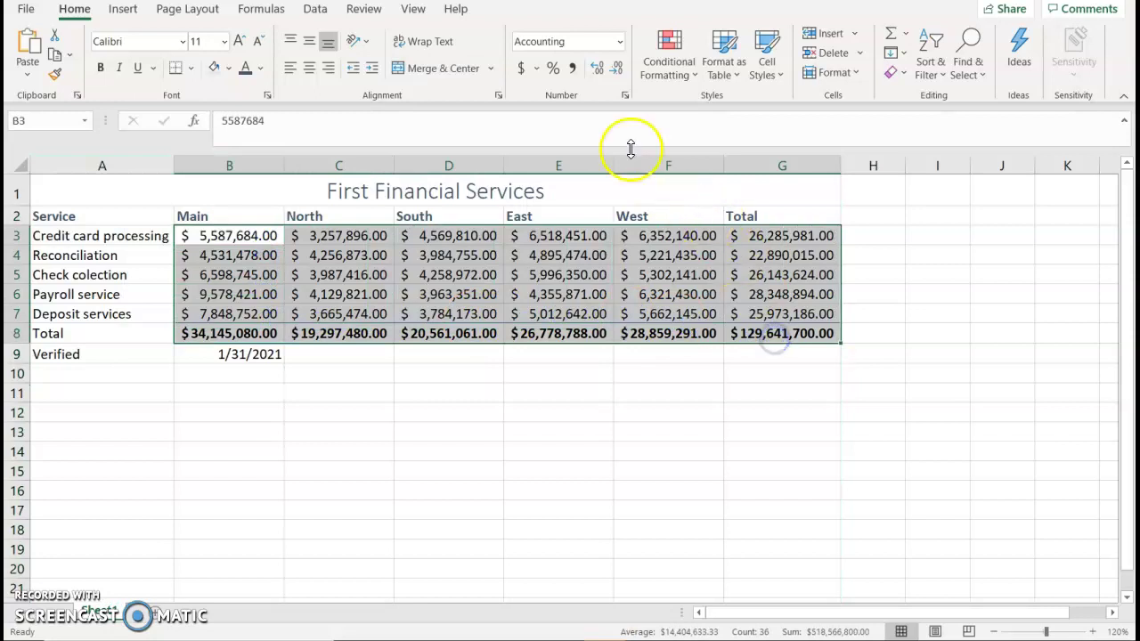
pyautogui.click(617, 69)
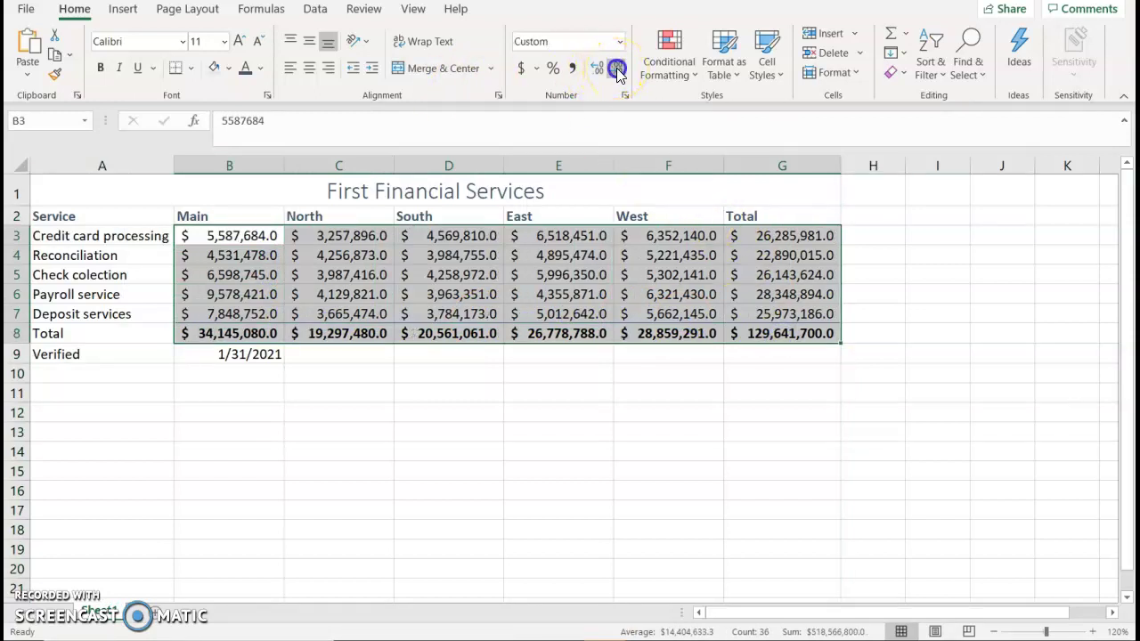
pyautogui.click(617, 68)
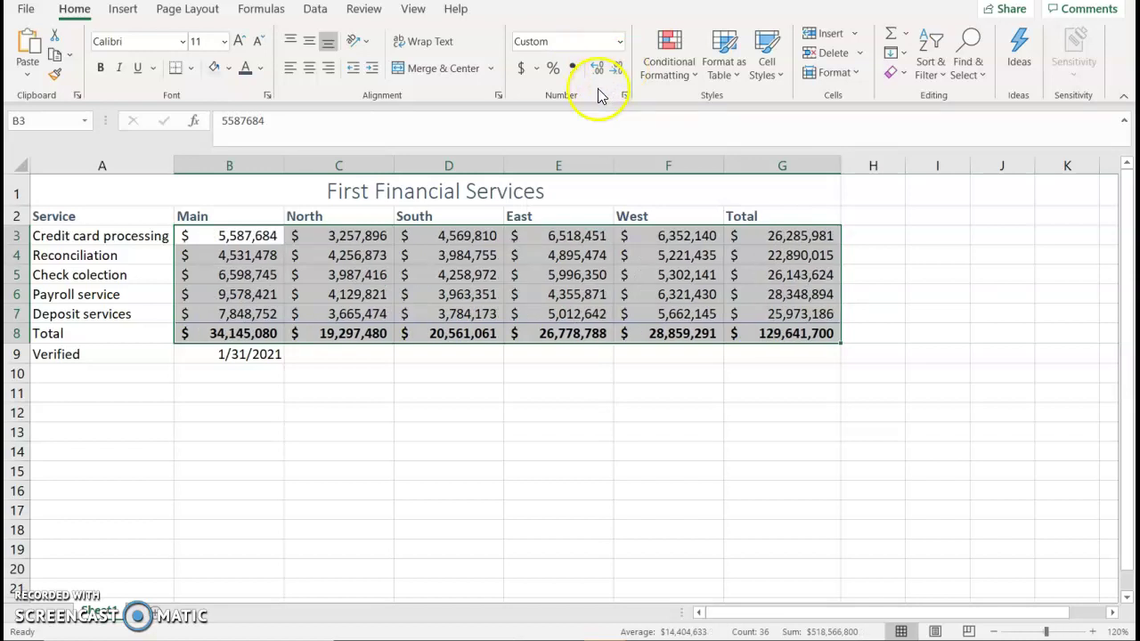
pyautogui.click(268, 356)
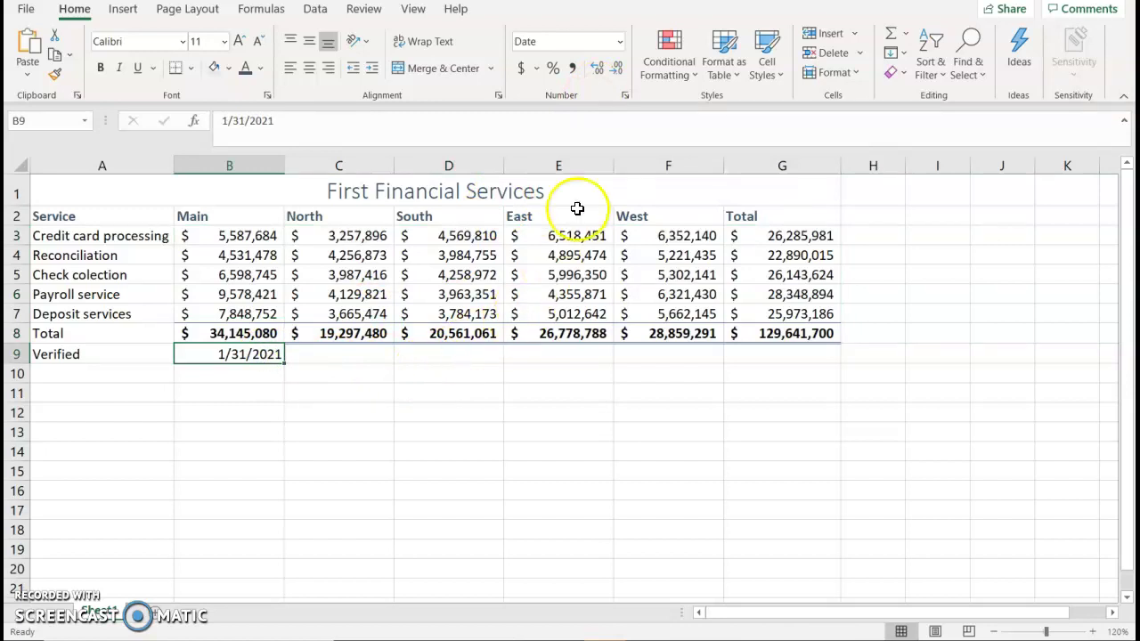
# Give the Verified date in B9 the 14-Mar-12 Date format, showing 31-Jan-21.
pyautogui.click(620, 42)
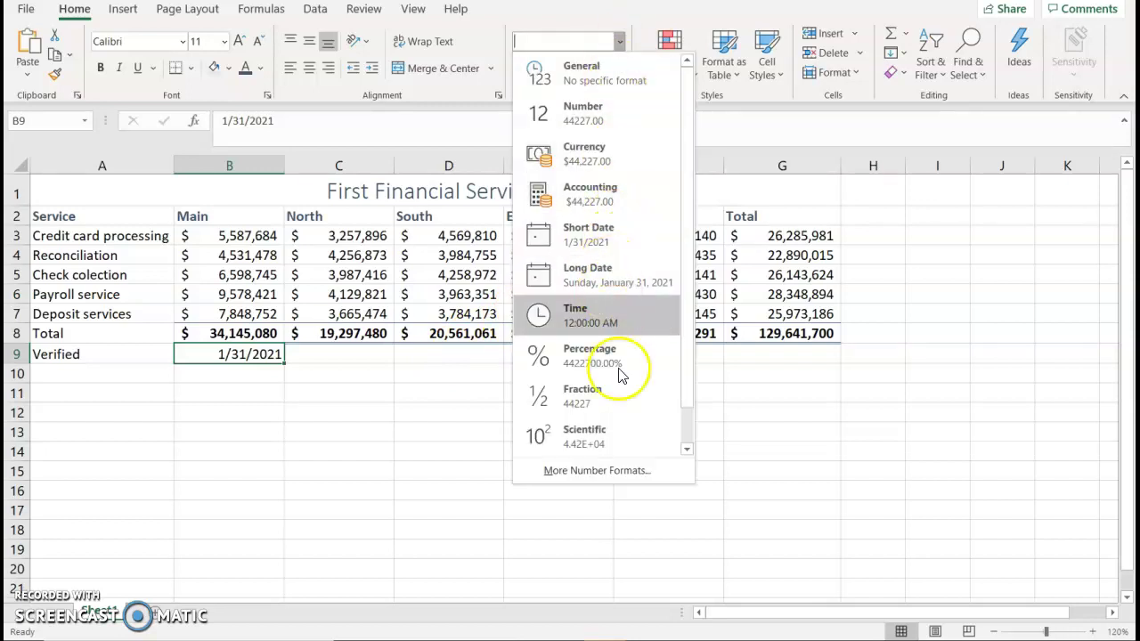
pyautogui.click(614, 470)
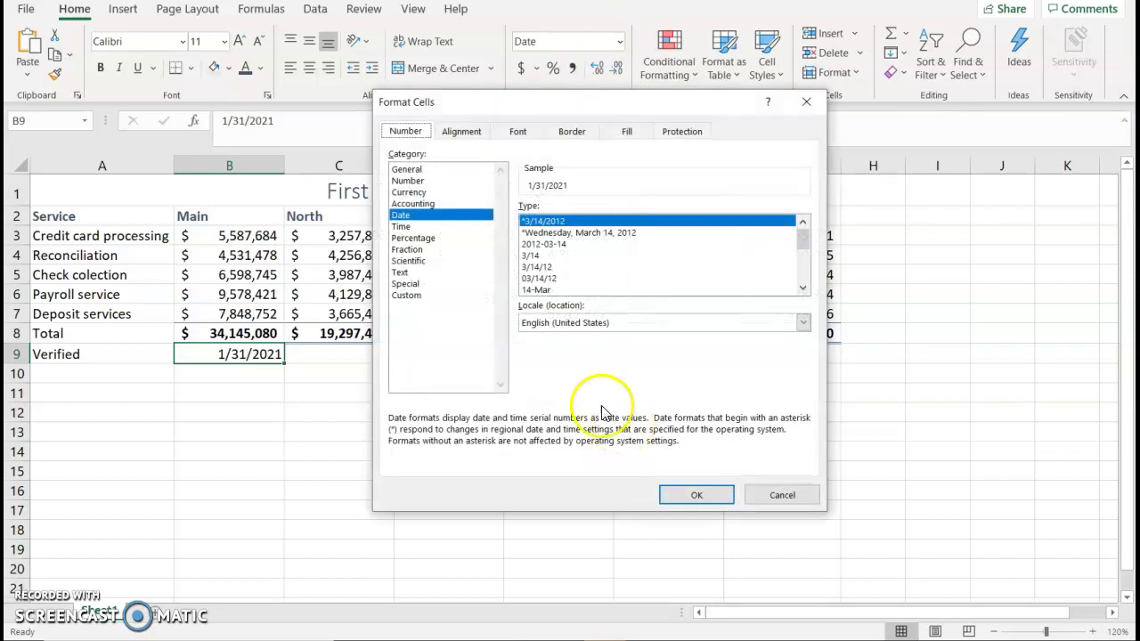
pyautogui.click(805, 288)
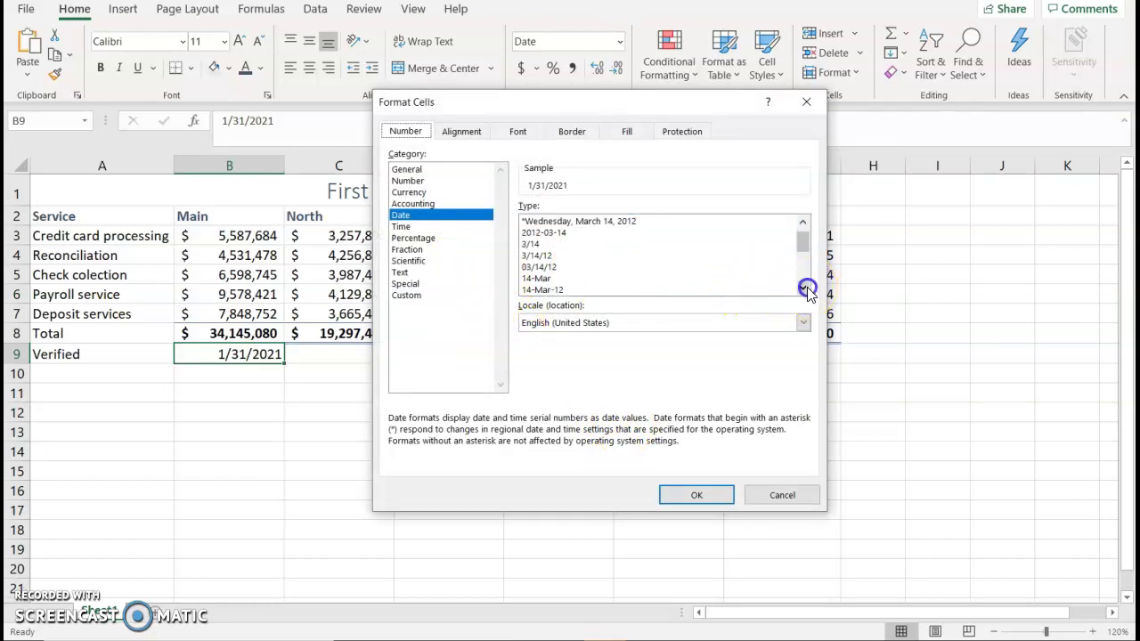
pyautogui.click(553, 289)
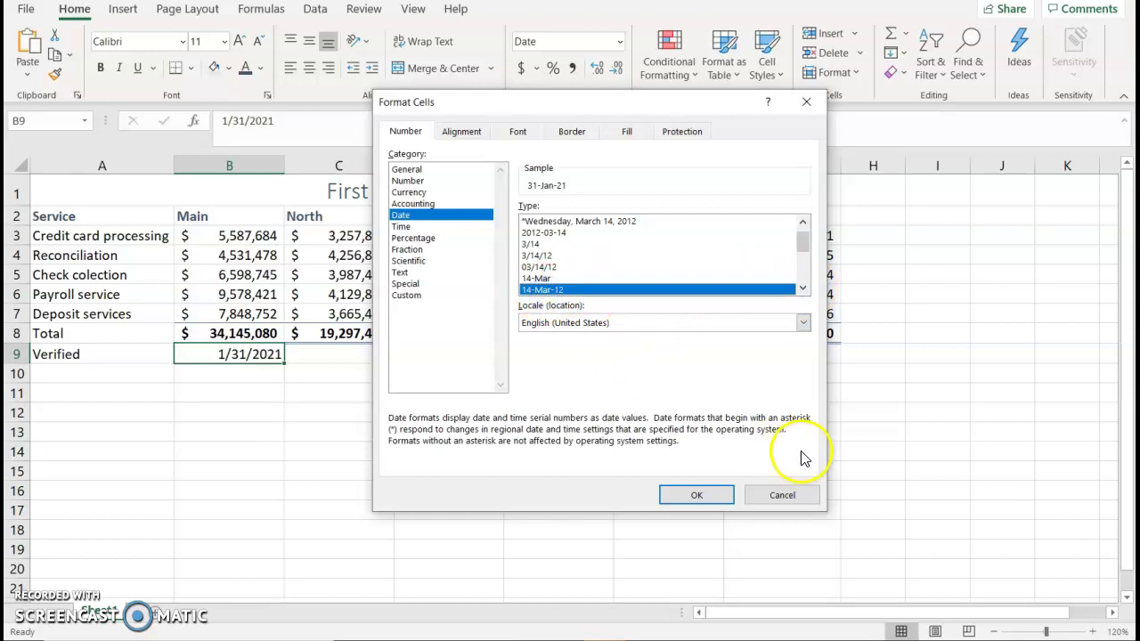
pyautogui.click(710, 497)
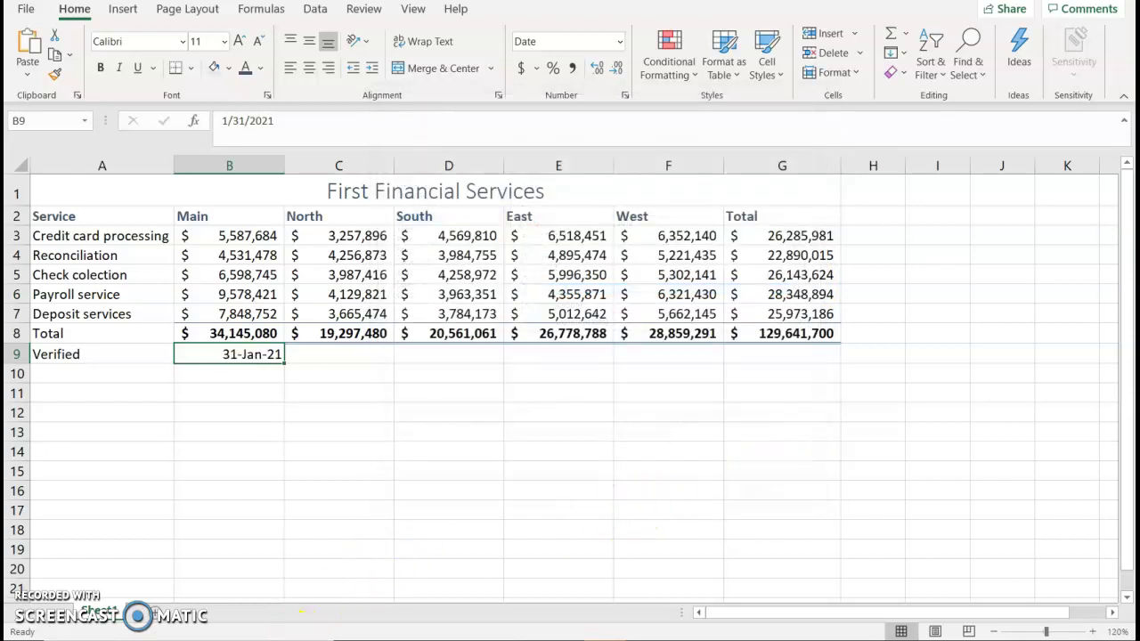
pyautogui.click(148, 219)
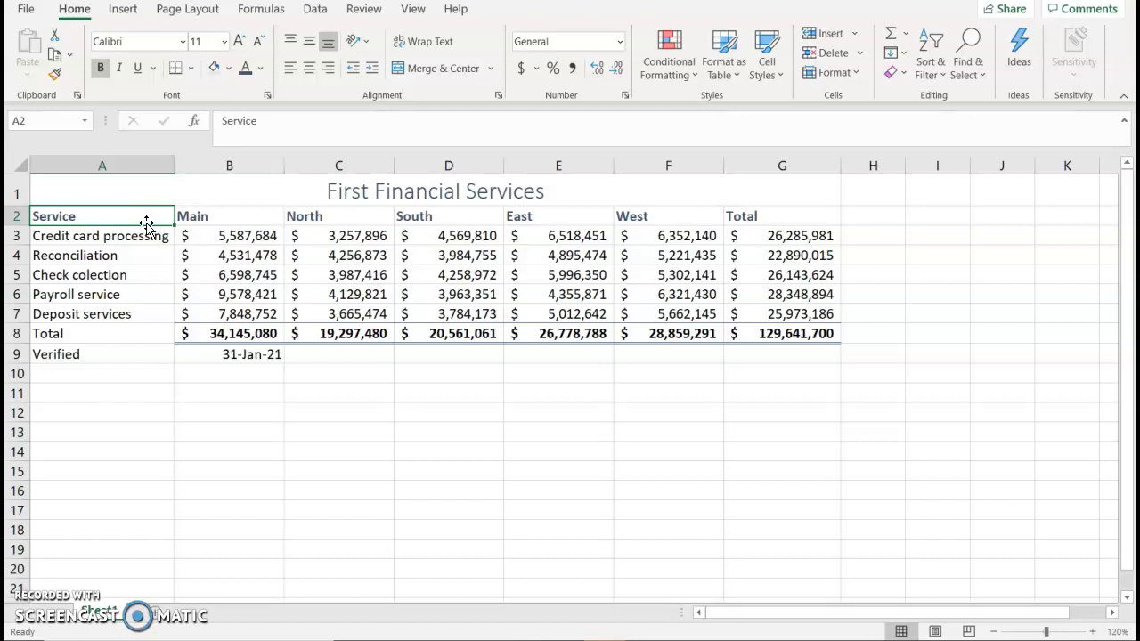
# Angle the Service heading in A2 counterclockwise at 45 degrees.
pyautogui.click(366, 45)
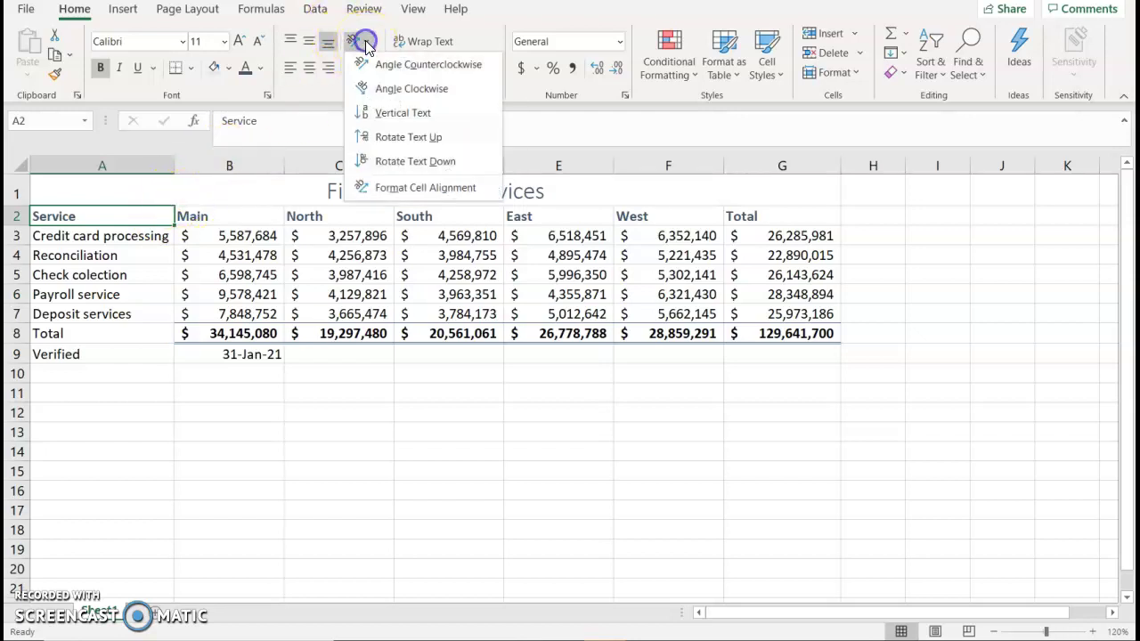
pyautogui.click(403, 65)
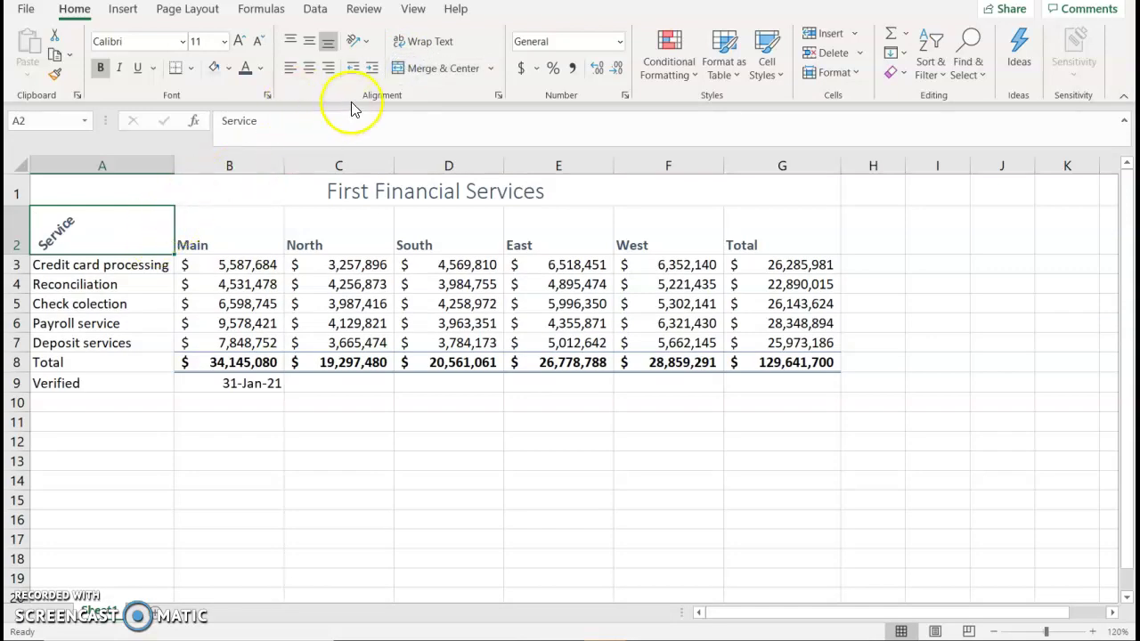
pyautogui.click(366, 44)
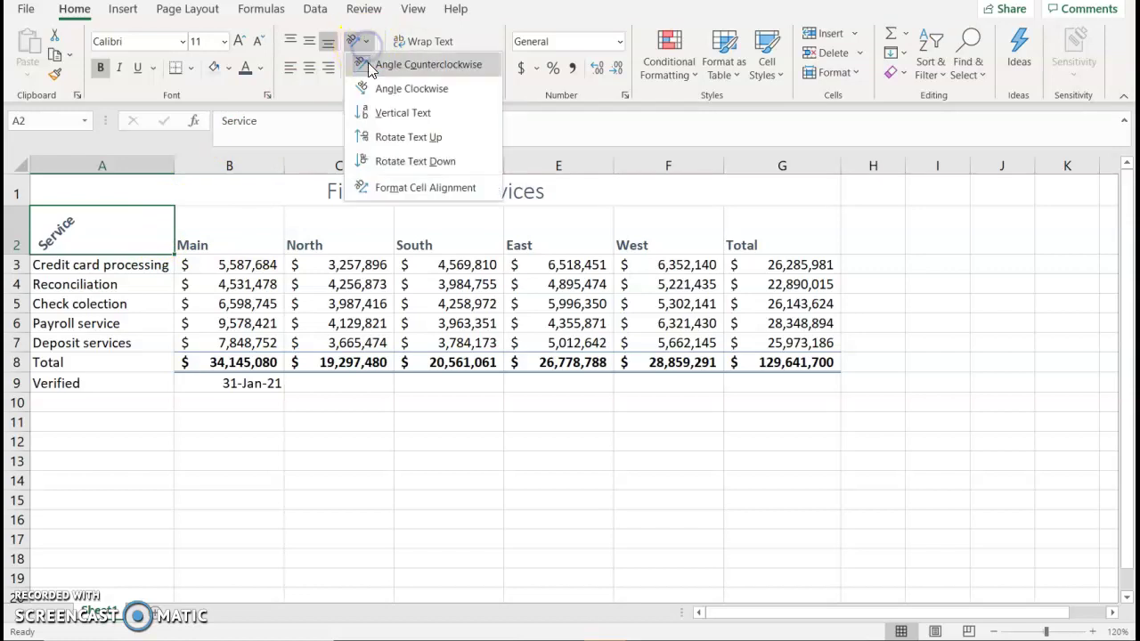
pyautogui.click(423, 192)
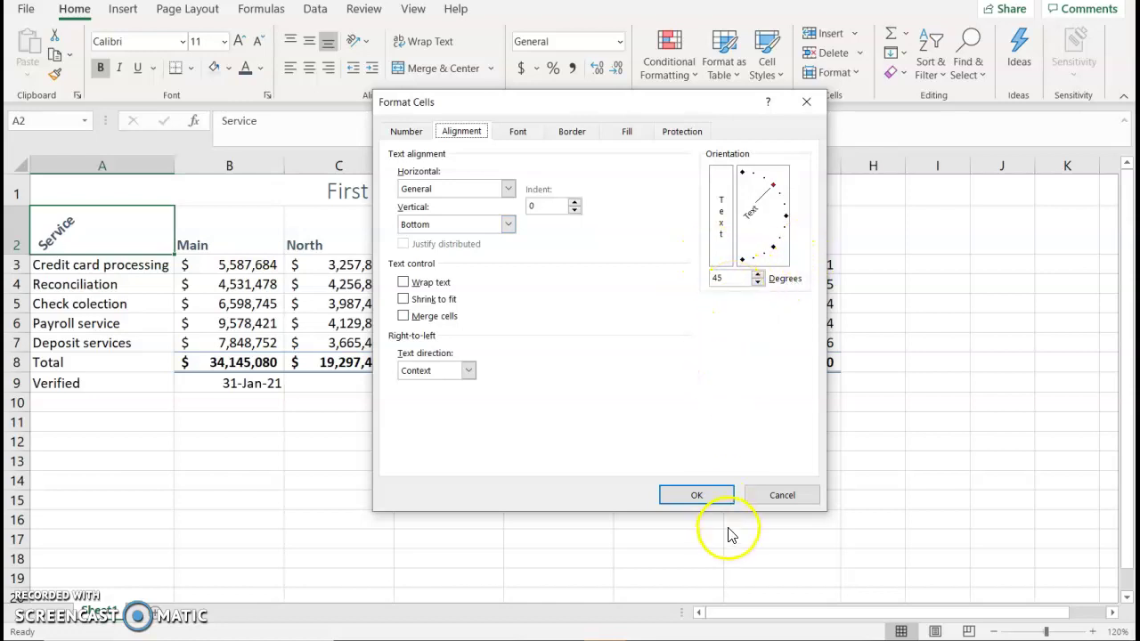
pyautogui.click(719, 497)
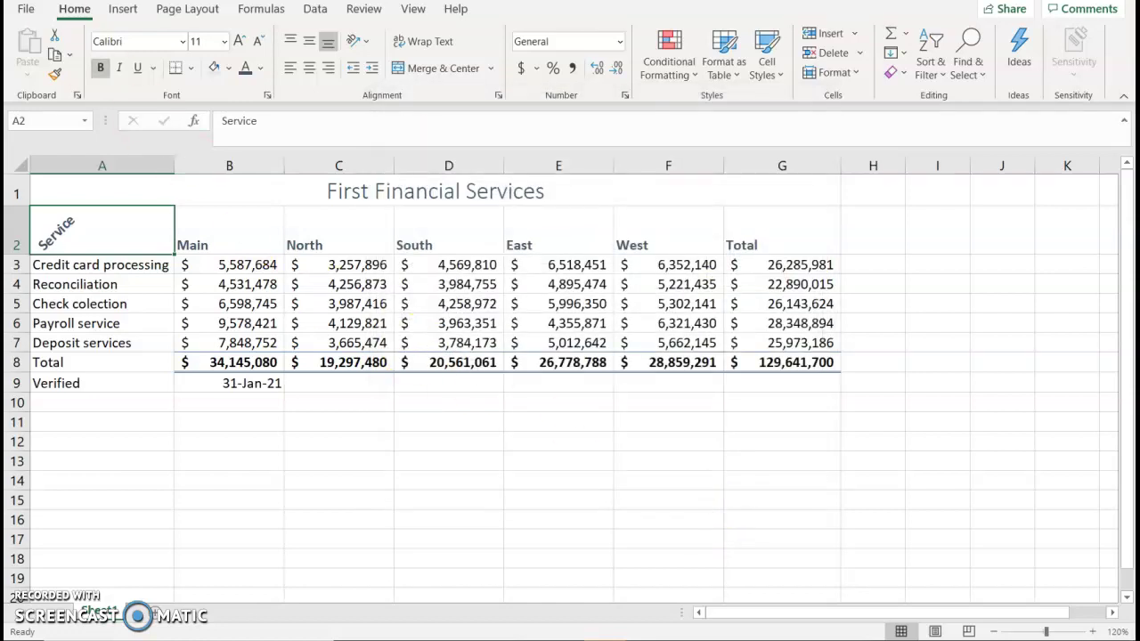
# Copy the angled A2 heading and paste it over the headers B2:G2.
pyautogui.click(53, 58)
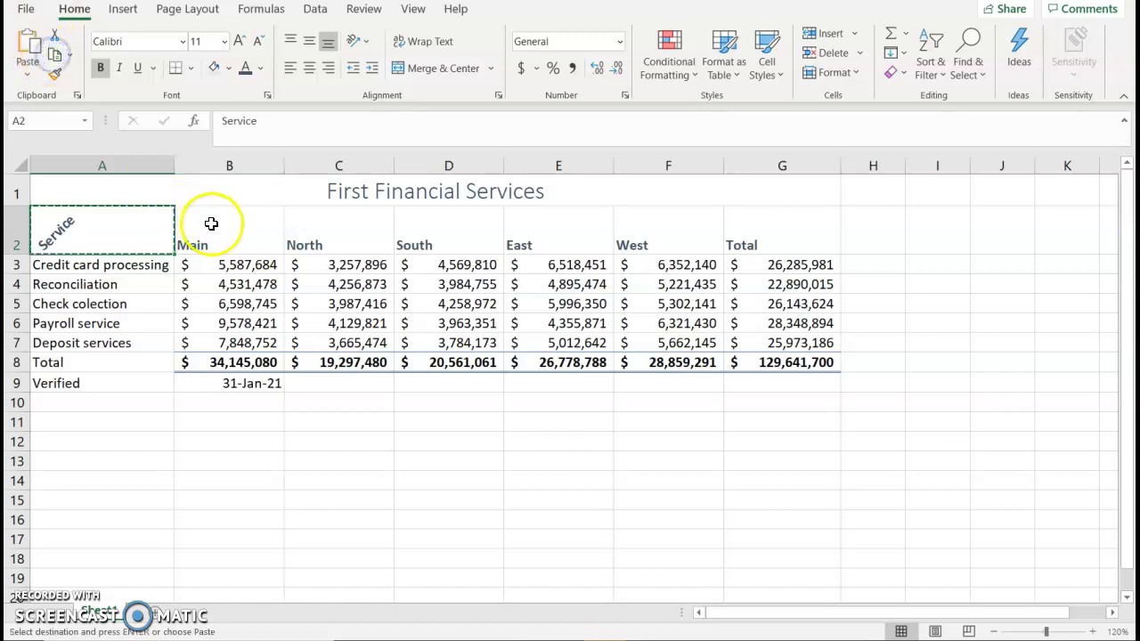
pyautogui.moveTo(239, 225); pyautogui.dragTo(742, 235)
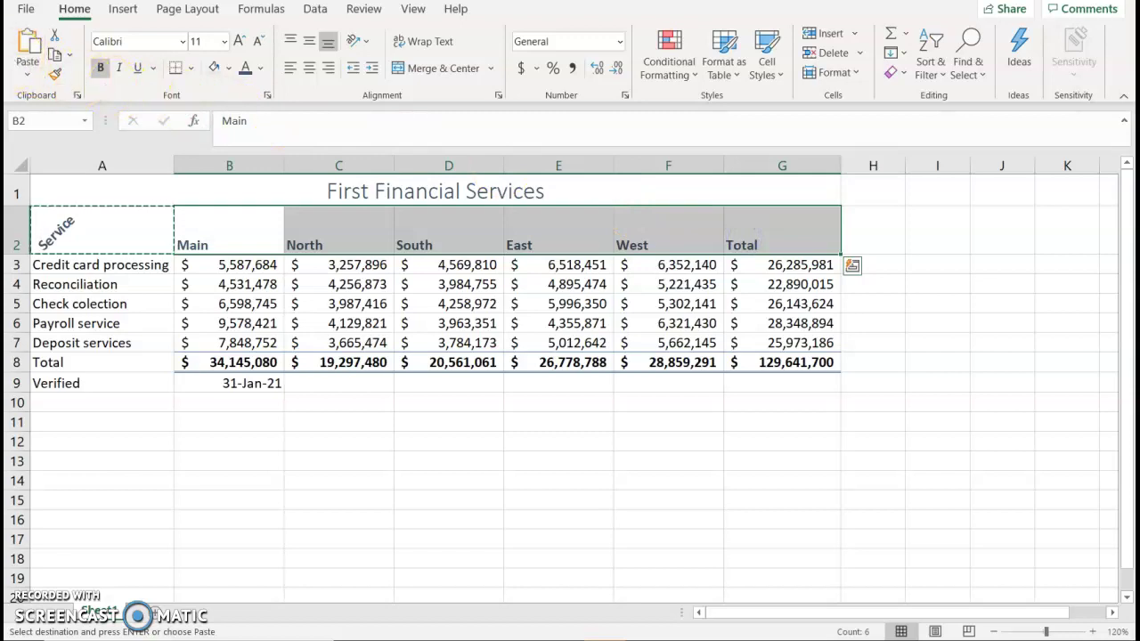
pyautogui.click(22, 44)
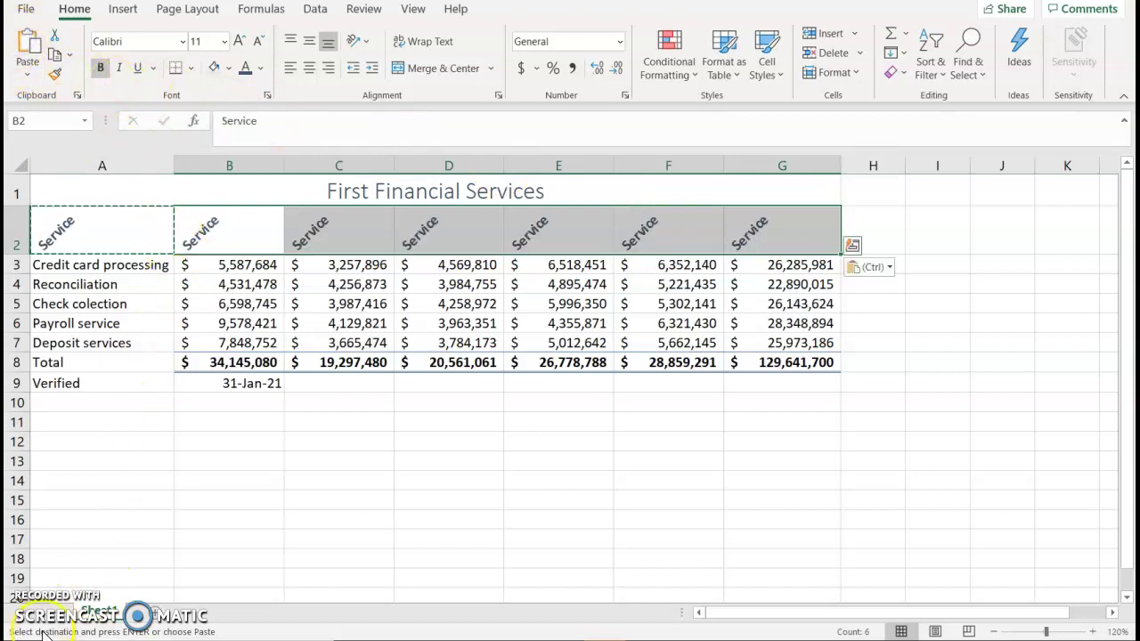
pyautogui.click(120, 383)
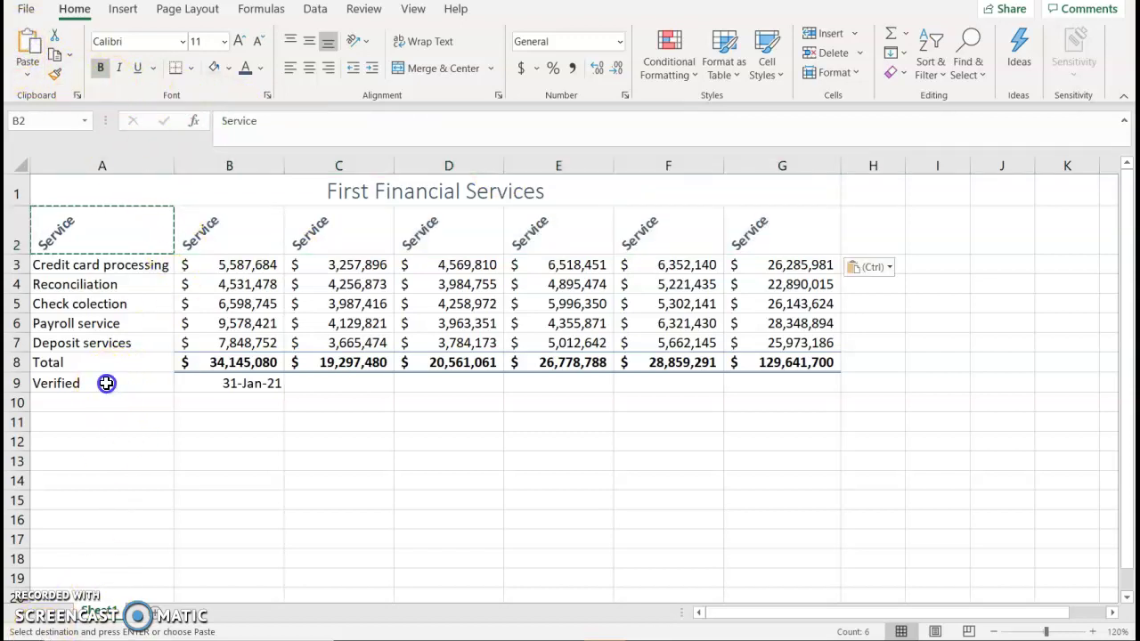
pyautogui.press('F2')
pyautogui.moveTo(106, 383); pyautogui.dragTo(190, 381)
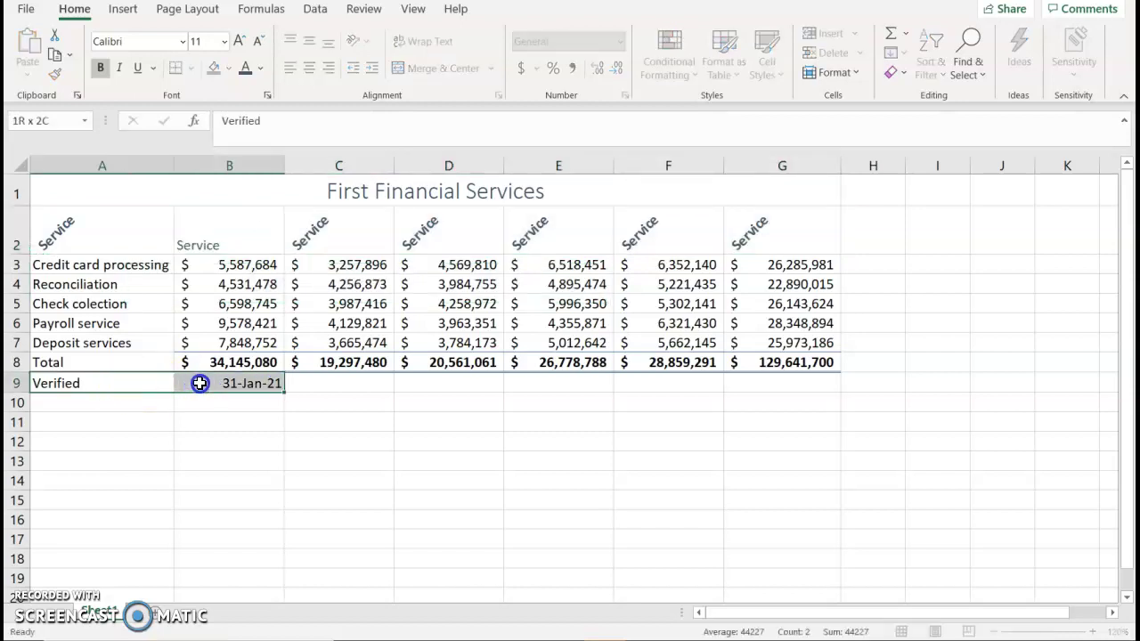
# Give A9:B9 a light blue-gray fill and Blue, Accent 1, Darker 50% text.
pyautogui.click(228, 70)
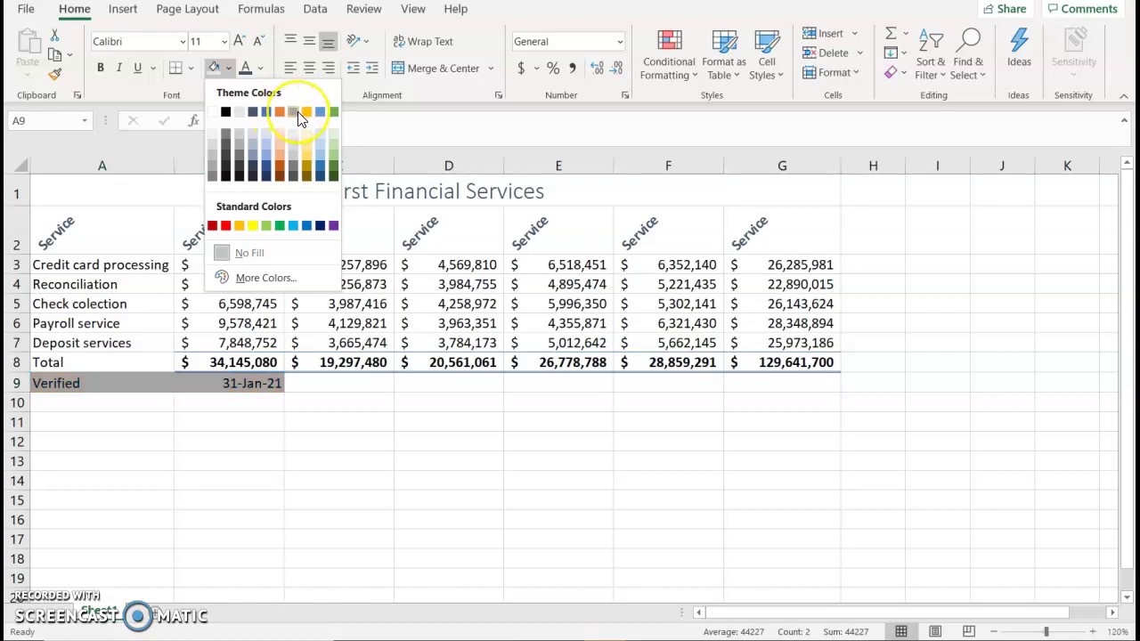
pyautogui.click(251, 134)
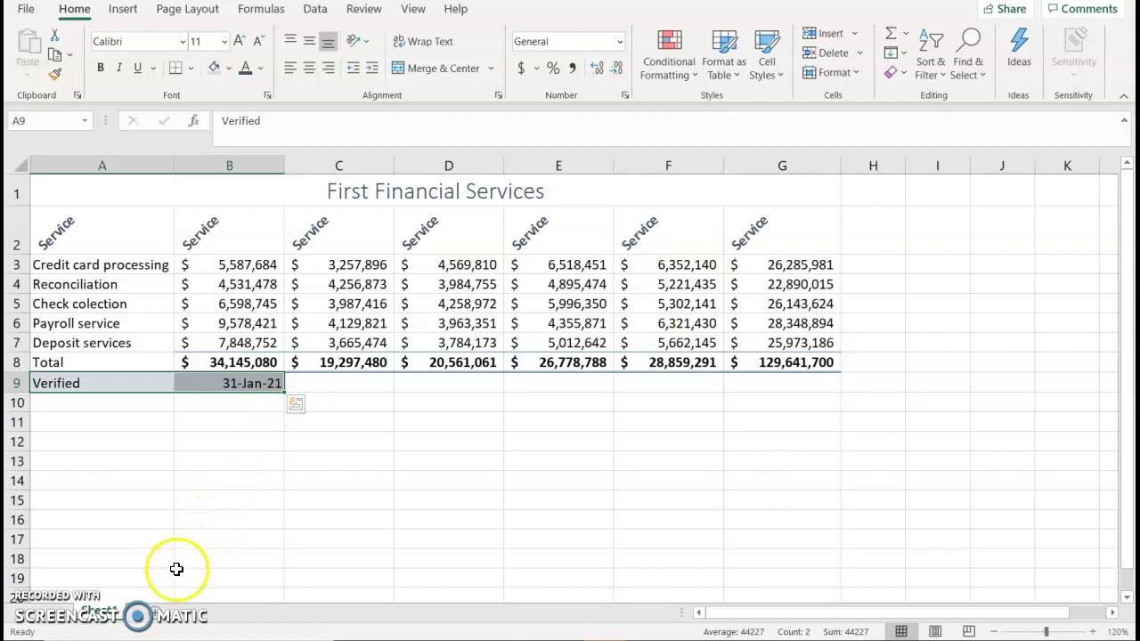
pyautogui.click(261, 70)
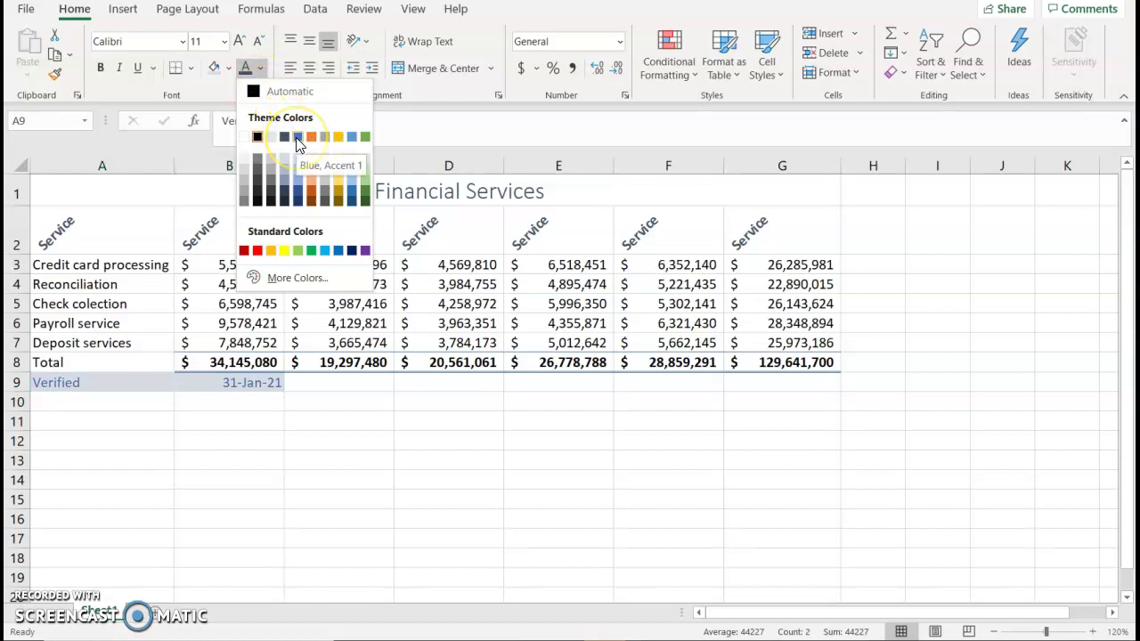
pyautogui.click(298, 201)
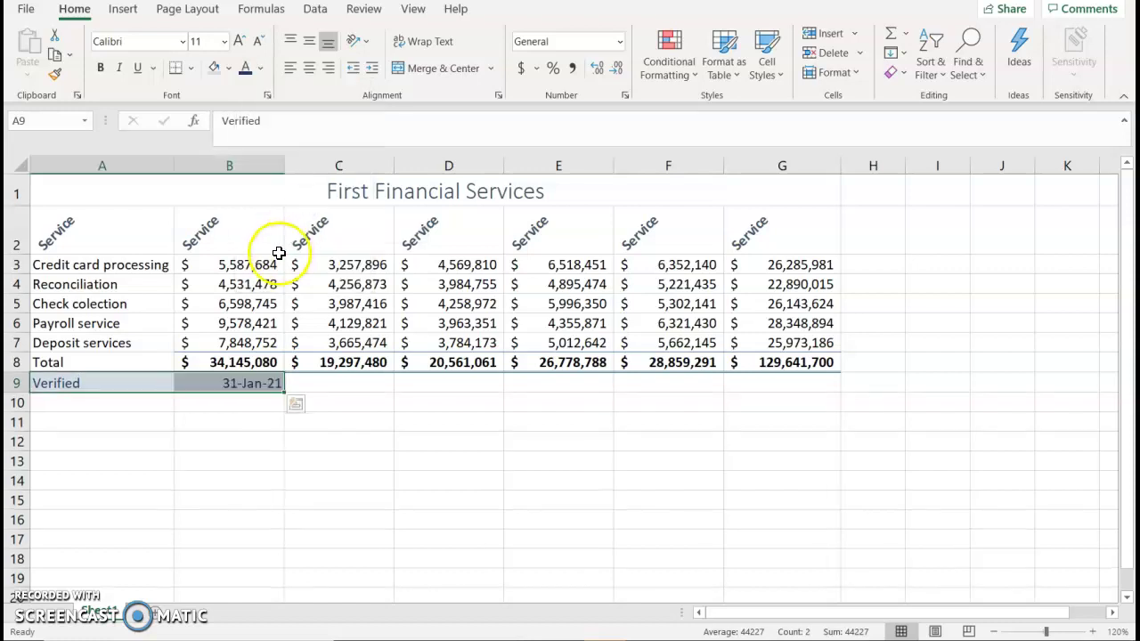
pyautogui.click(388, 514)
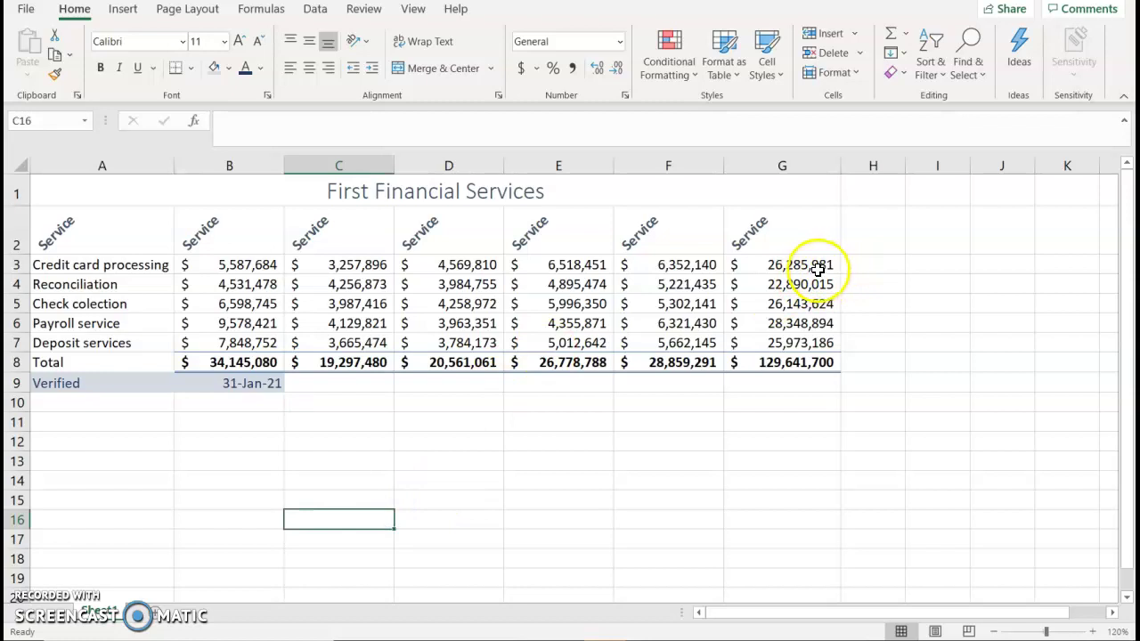
# Highlight G3:G7 values less than 25000000 with Light Red Fill and Dark Red Text.
pyautogui.moveTo(818, 269); pyautogui.dragTo(804, 336)
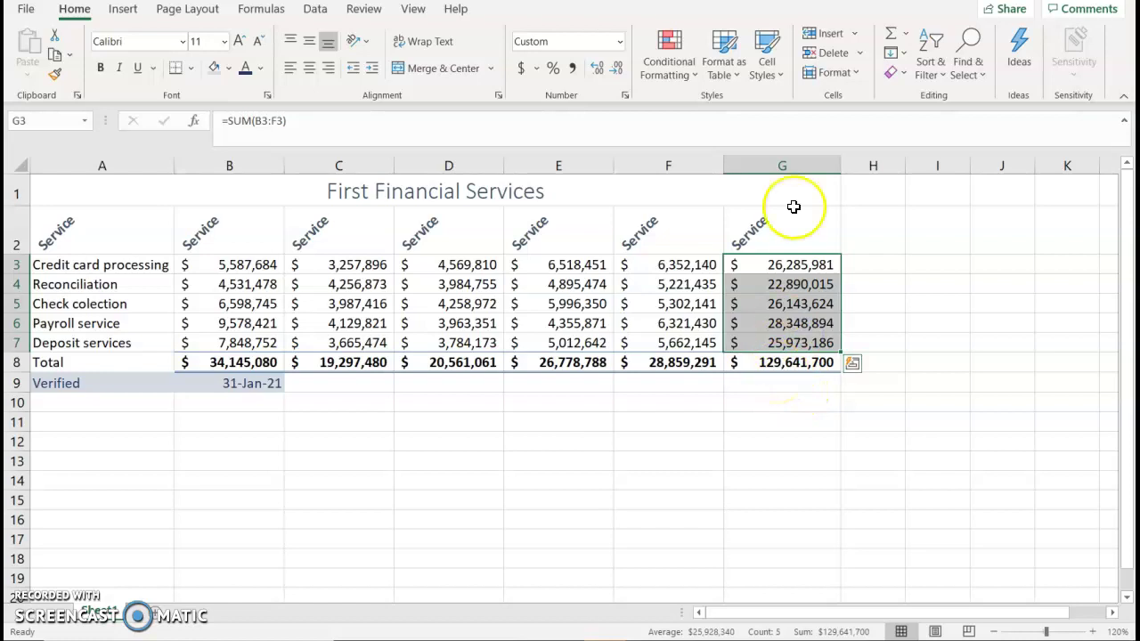
pyautogui.click(678, 68)
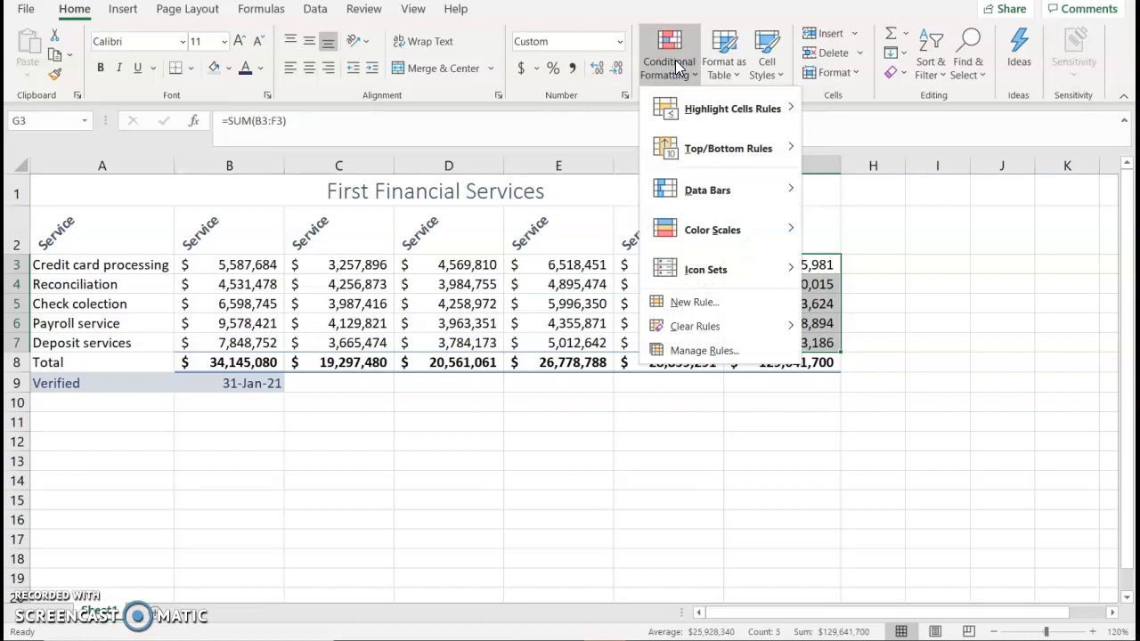
pyautogui.click(757, 118)
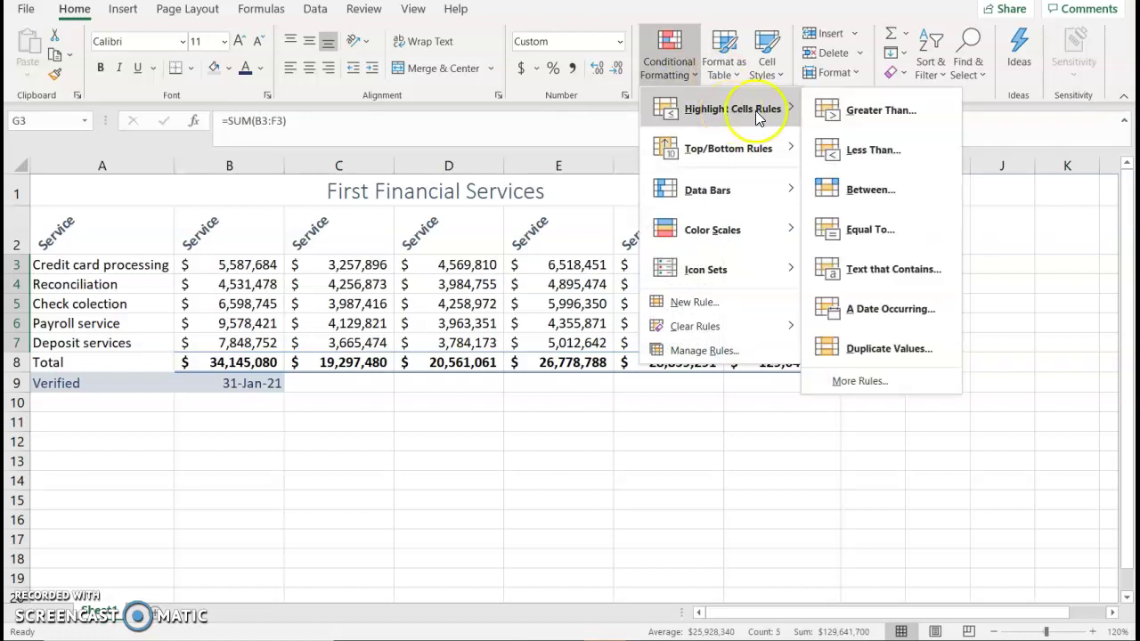
pyautogui.click(903, 142)
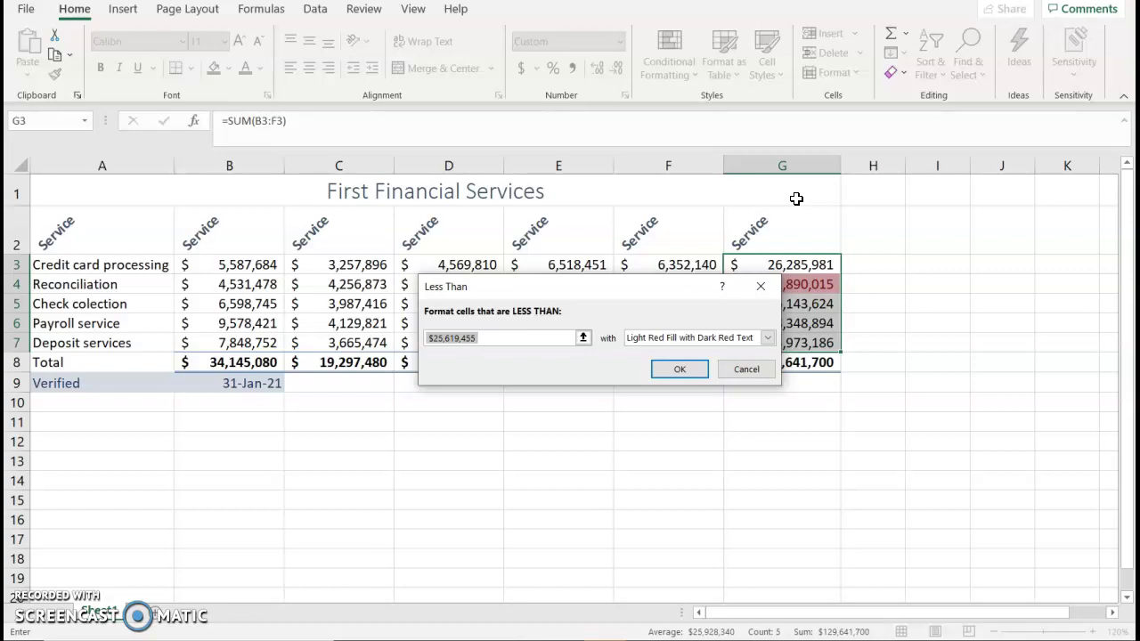
pyautogui.write('2500000')
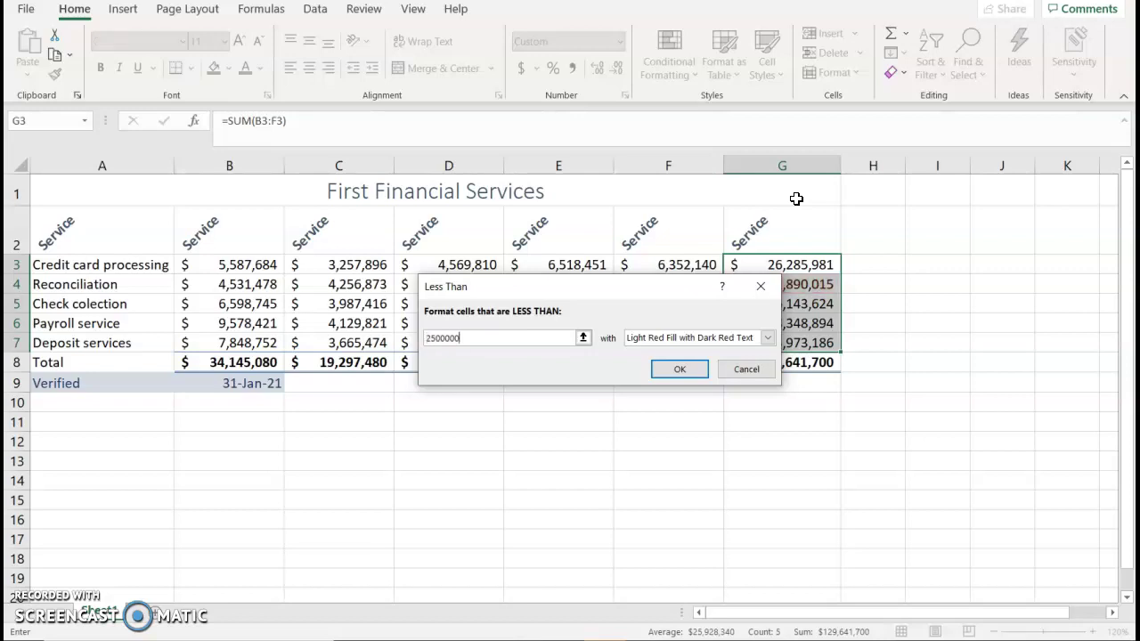
pyautogui.write('0')
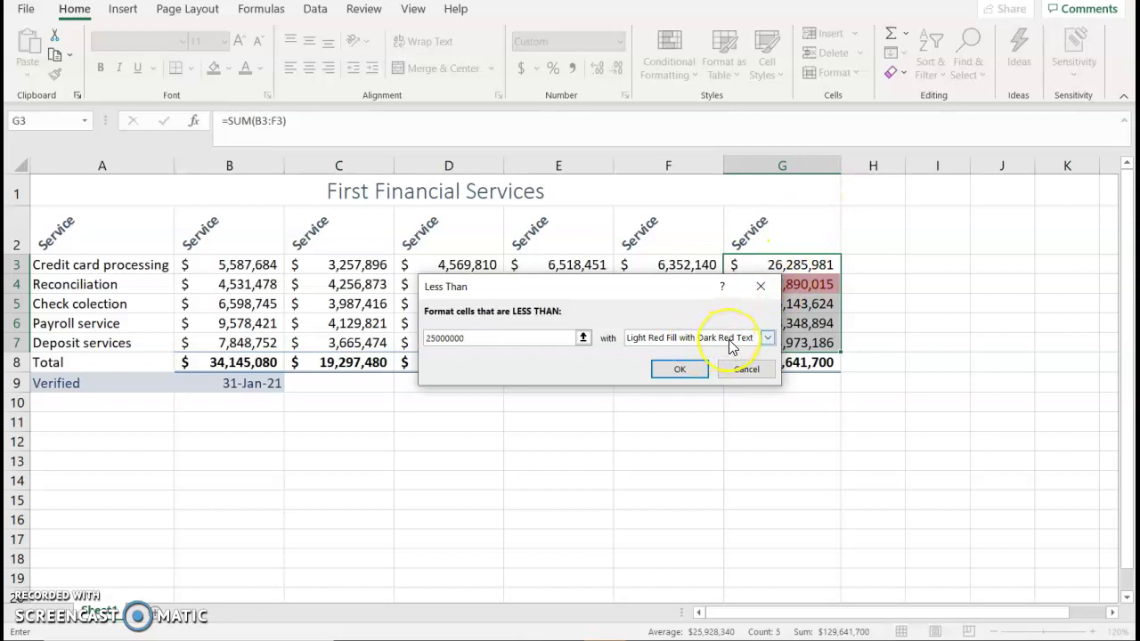
pyautogui.click(680, 371)
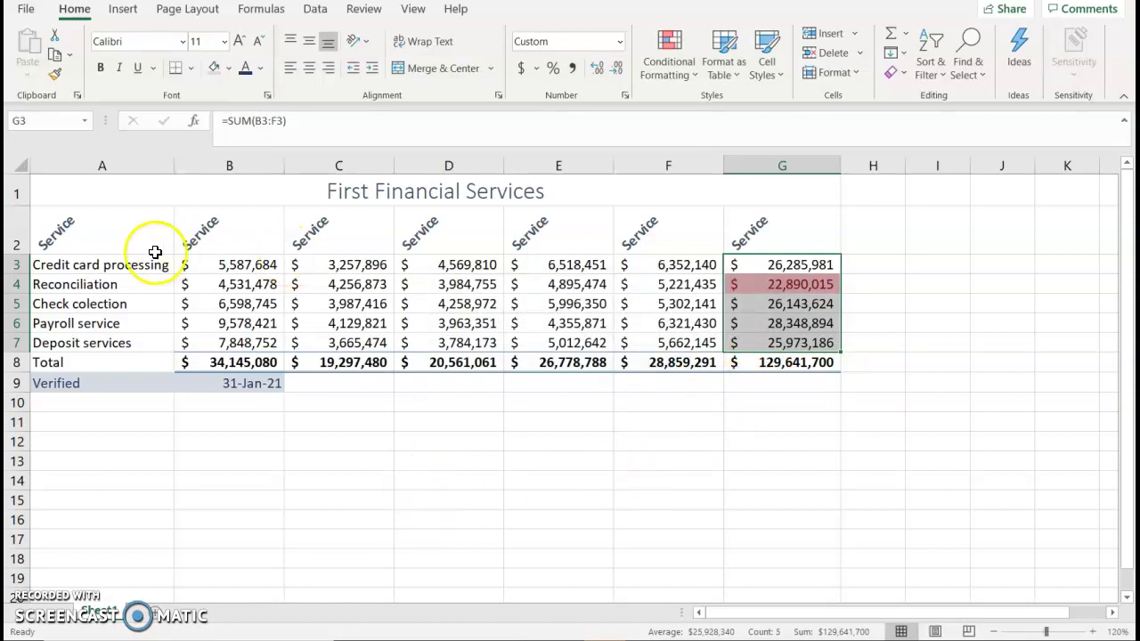
# Apply the 3 Stars icon set to the region totals B8:F8.
pyautogui.click(211, 360)
pyautogui.moveTo(211, 360); pyautogui.dragTo(704, 362)
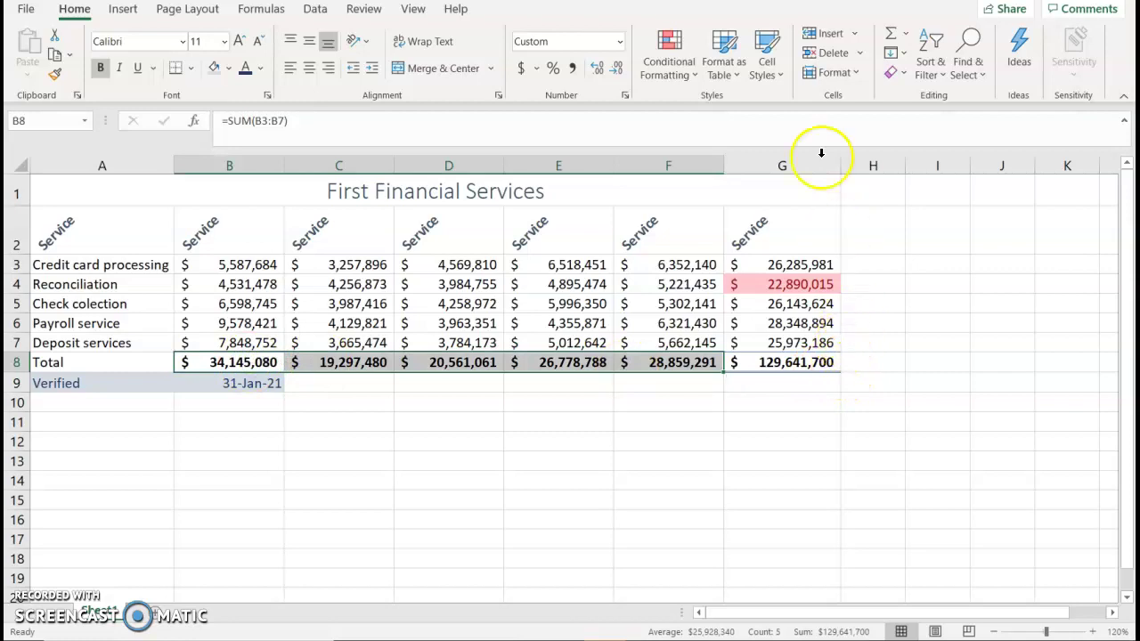
pyautogui.click(668, 52)
pyautogui.moveTo(713, 283)
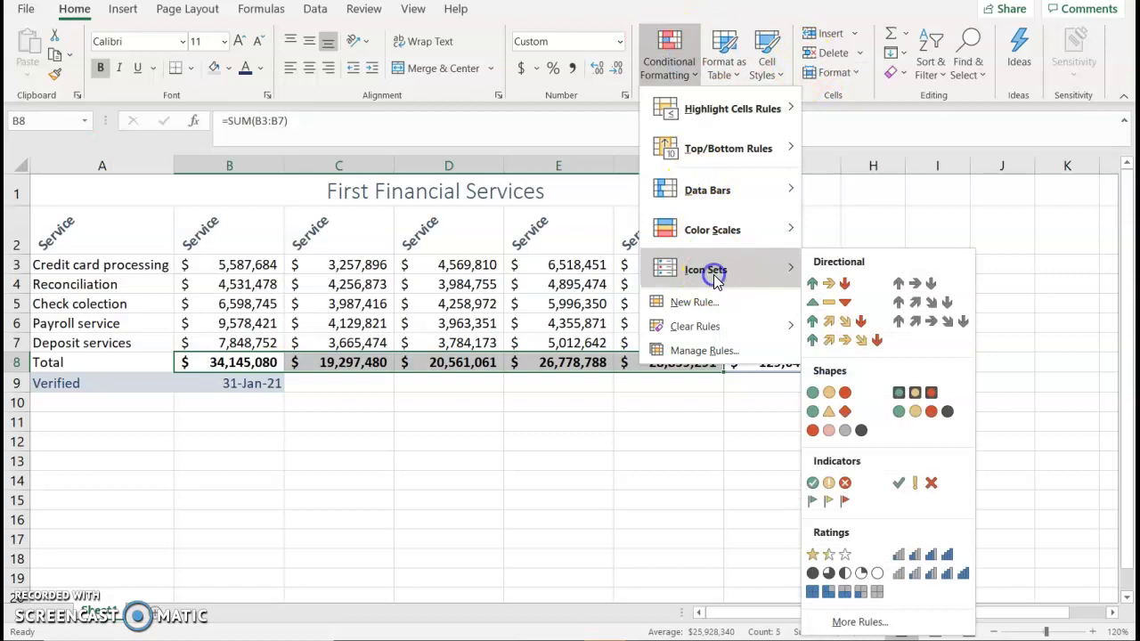
pyautogui.click(838, 561)
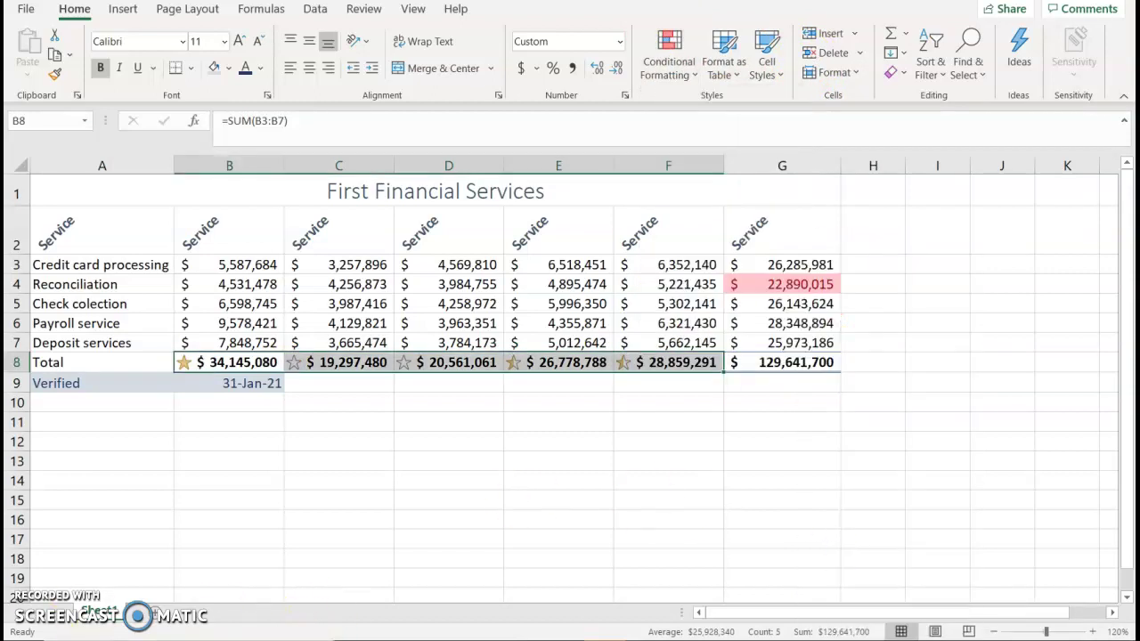
pyautogui.click(127, 192)
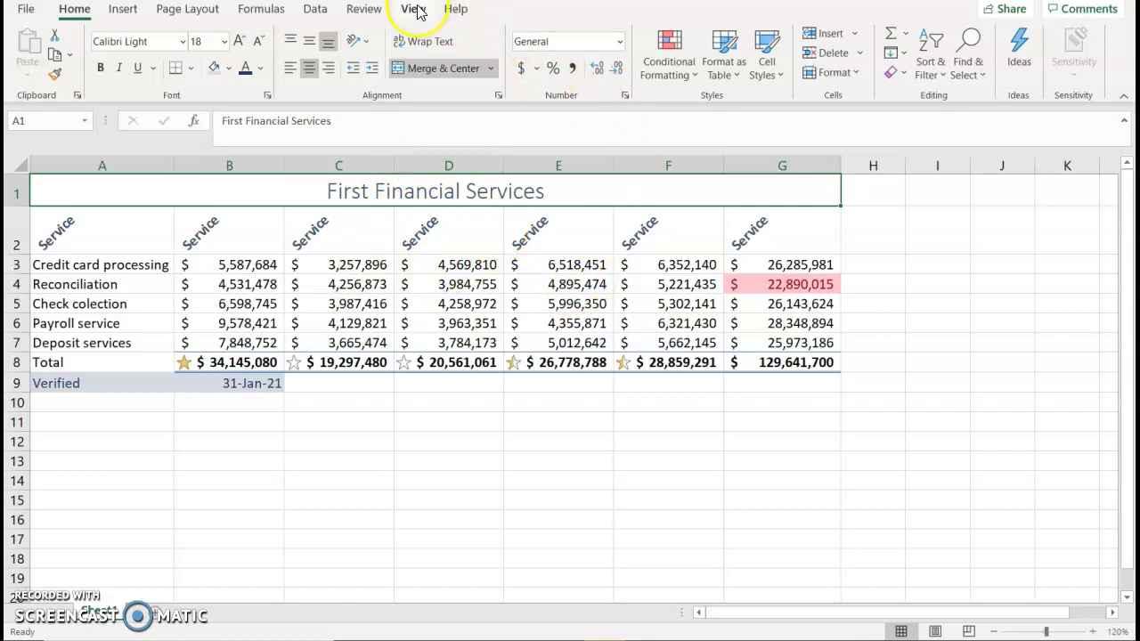
# Spell-check the sheet, correcting 'colection' in A5 to 'collection'.
pyautogui.click(364, 8)
pyautogui.click(26, 51)
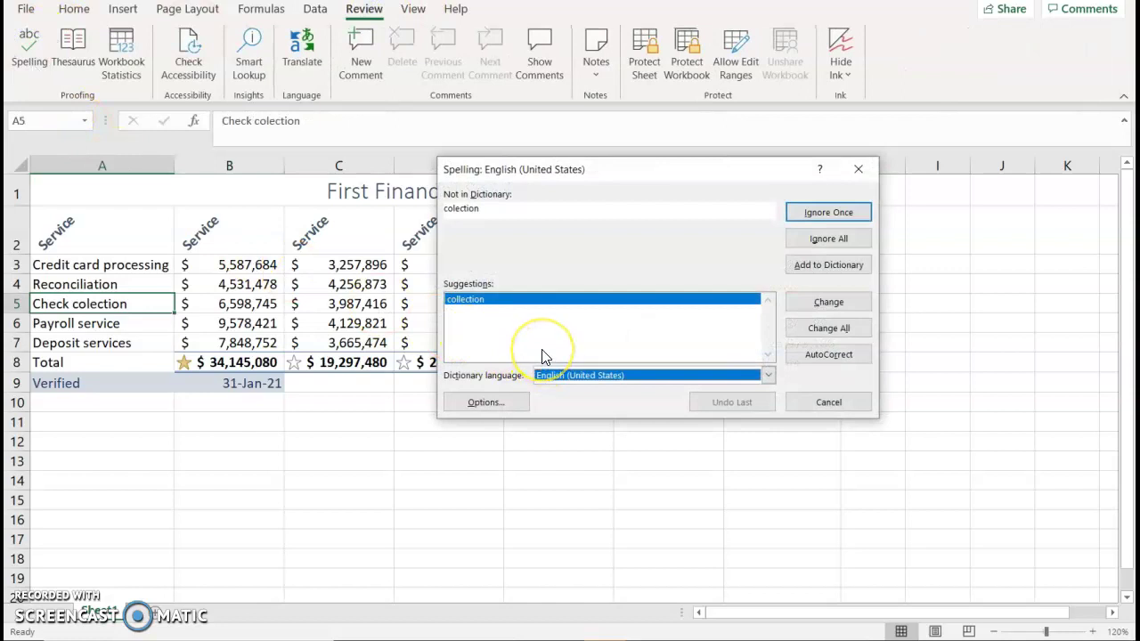
pyautogui.click(807, 304)
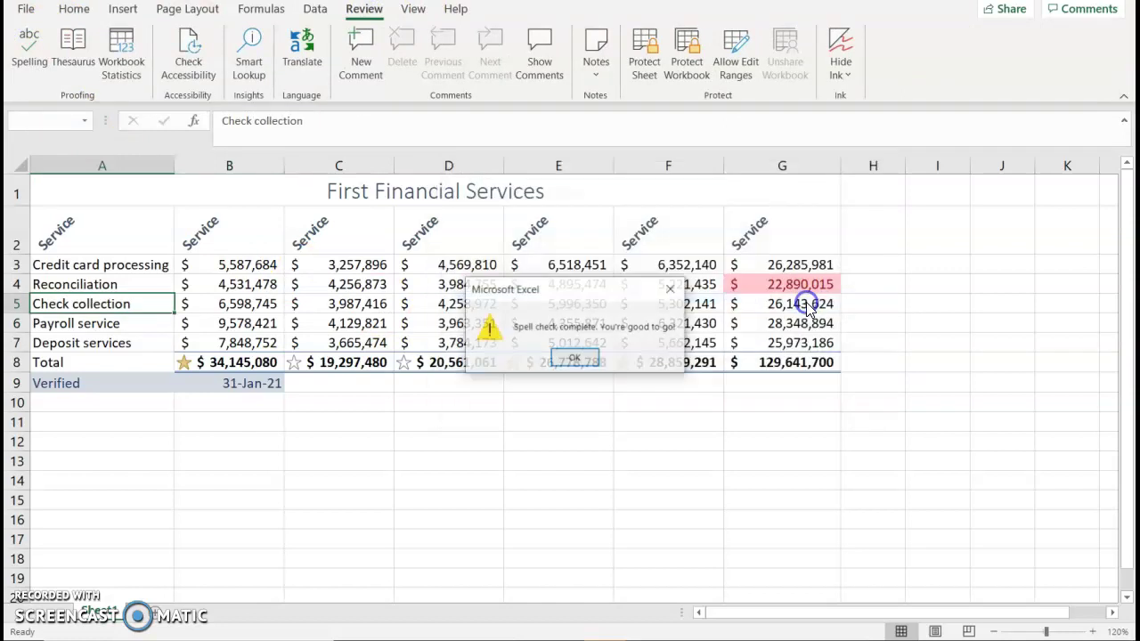
pyautogui.click(579, 359)
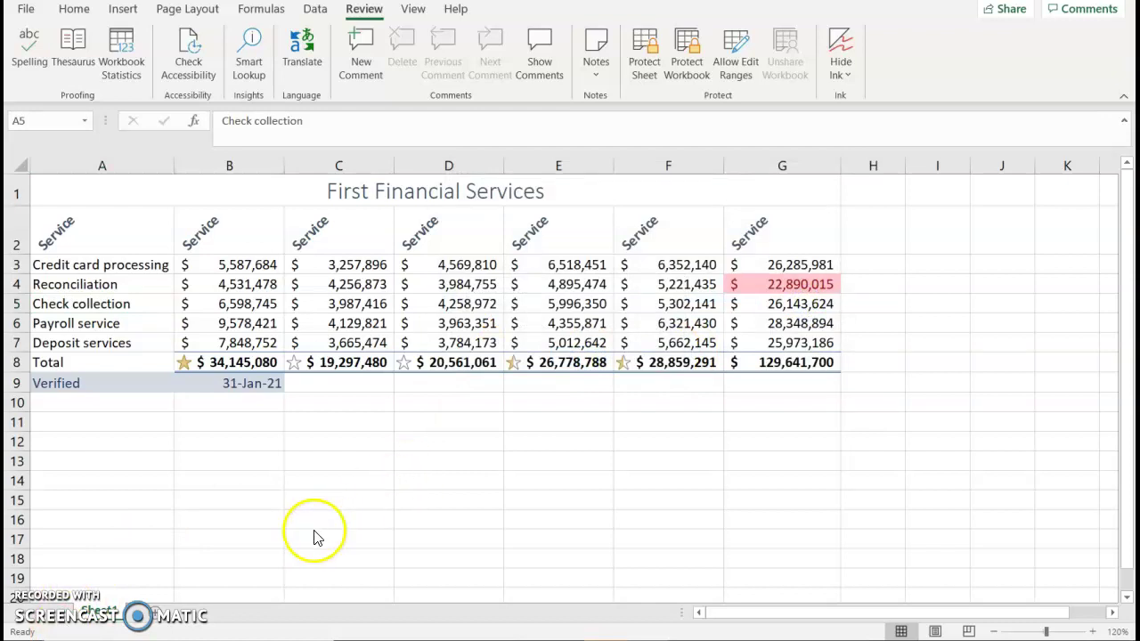
# Rename the Sheet1 tab to 'First Quarter'.
pyautogui.click(105, 613)
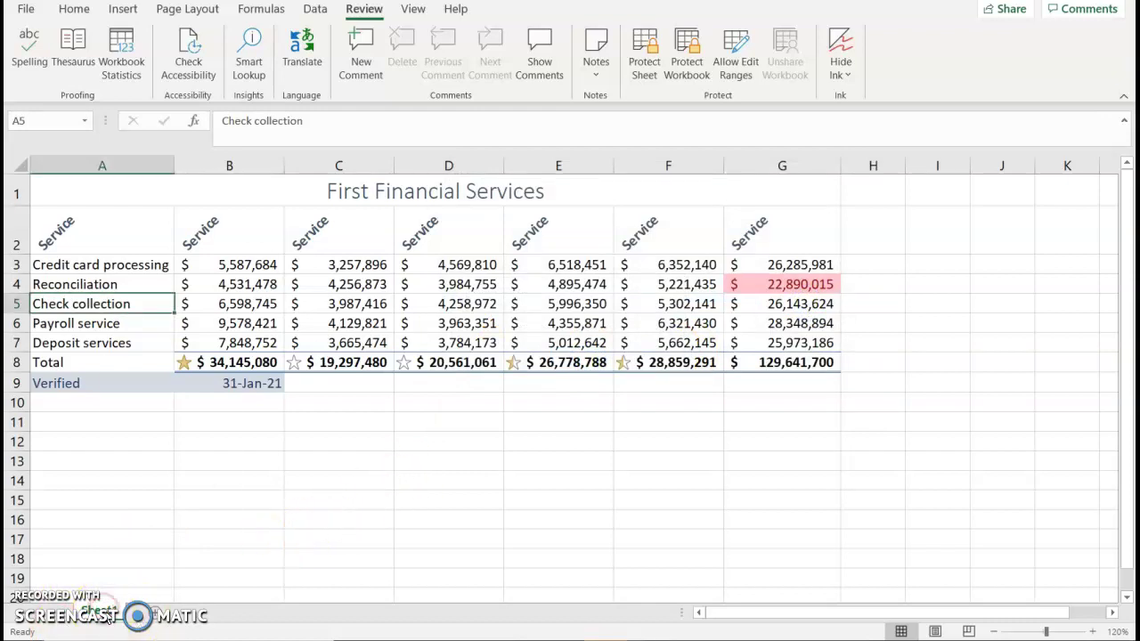
pyautogui.rightClick(107, 615)
pyautogui.click(154, 428)
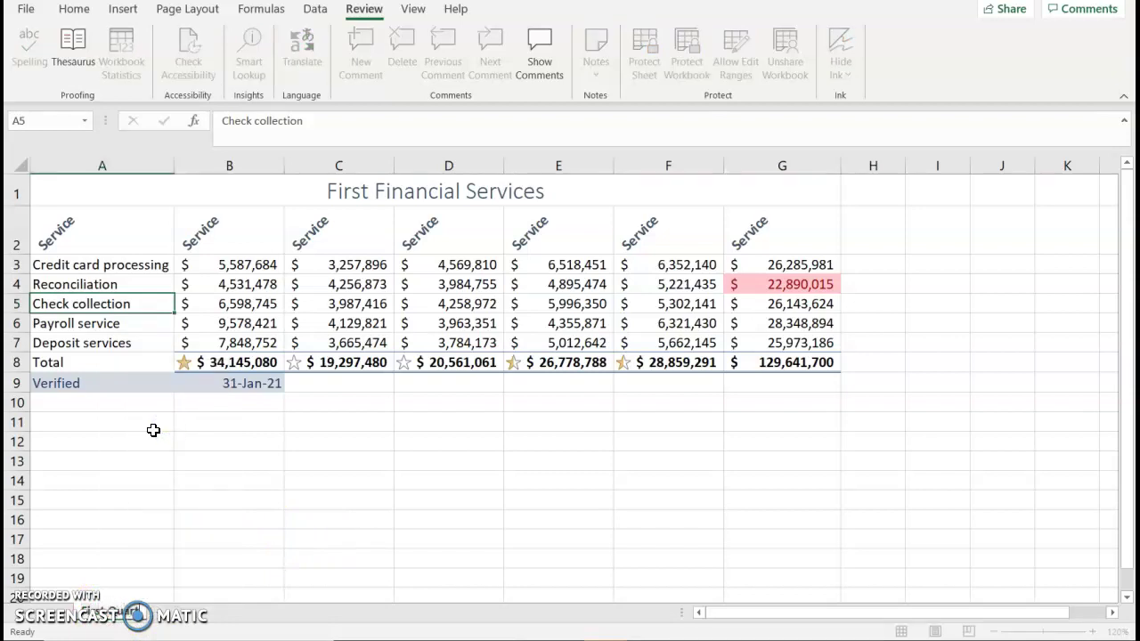
pyautogui.write('First Quarter')
pyautogui.press('Return')
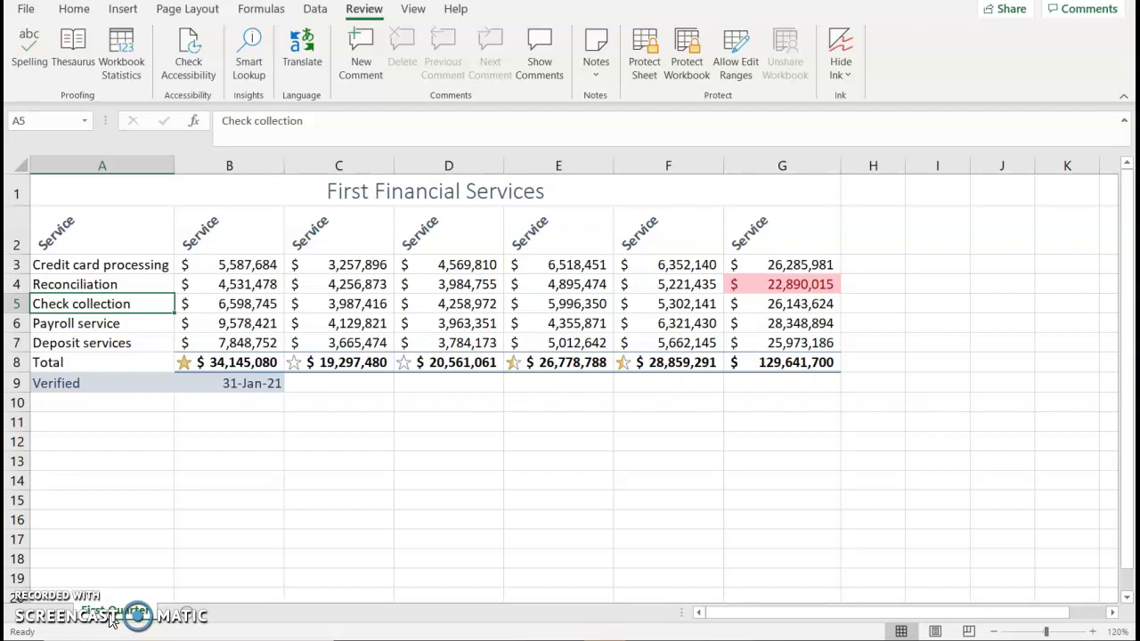
# Create a copy of First Quarter placed at the end, as 'First Quarter (2)'.
pyautogui.rightClick(112, 621)
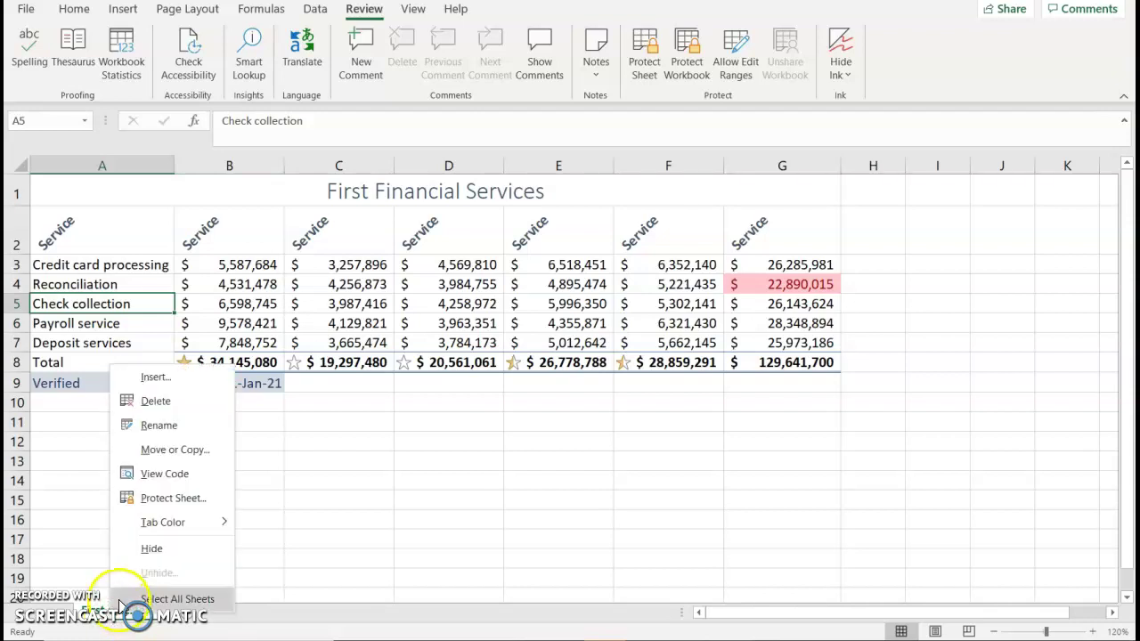
pyautogui.click(175, 452)
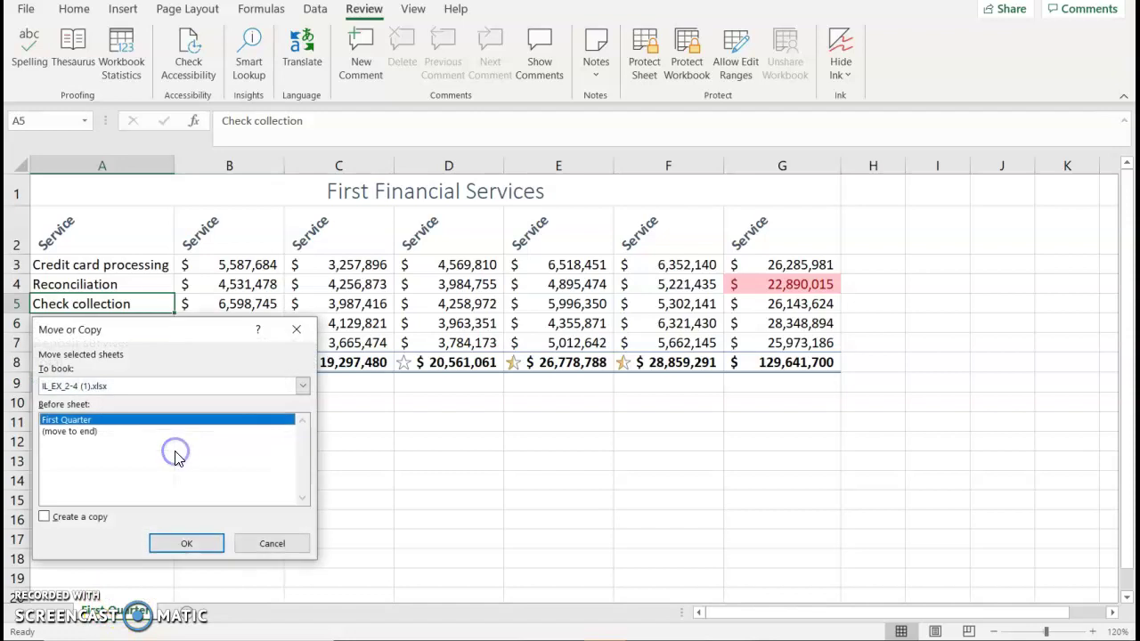
pyautogui.click(41, 519)
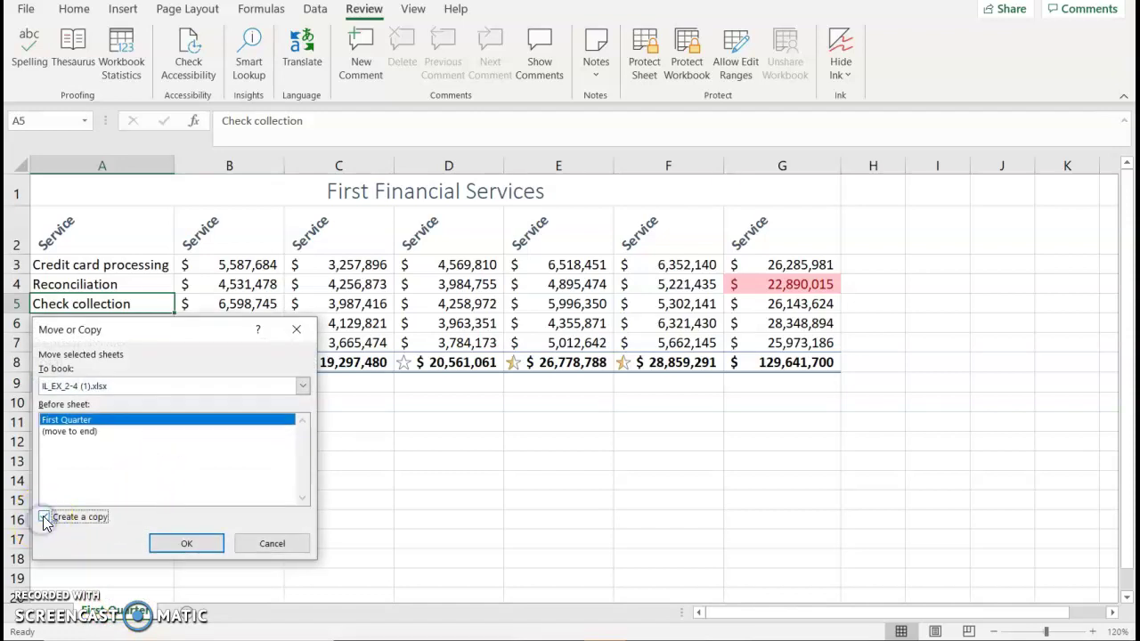
pyautogui.click(79, 433)
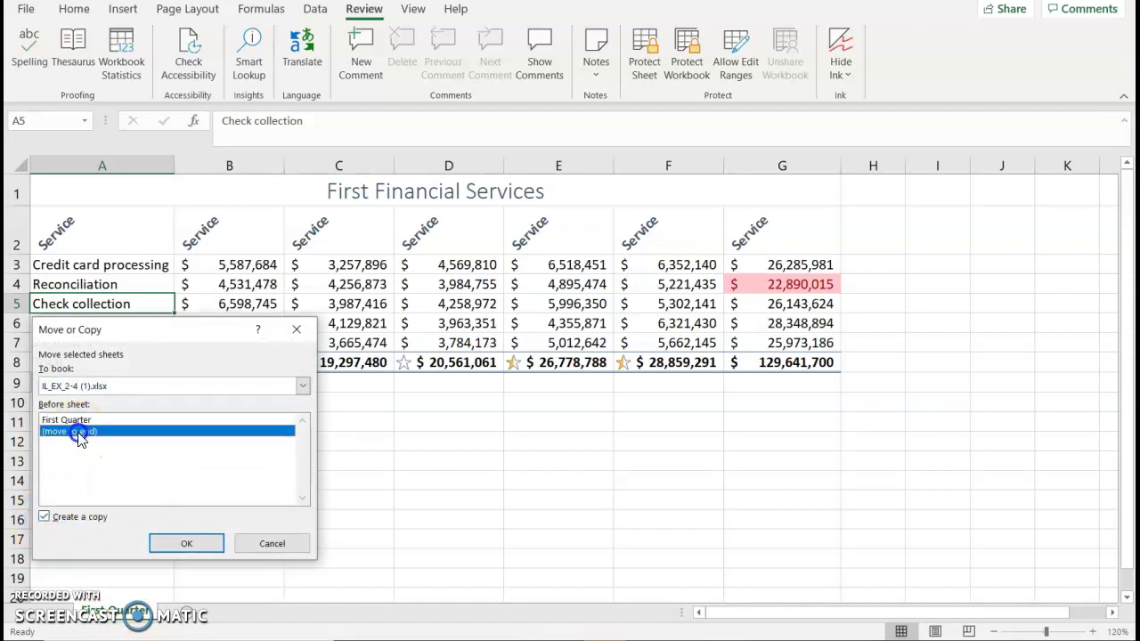
pyautogui.click(178, 543)
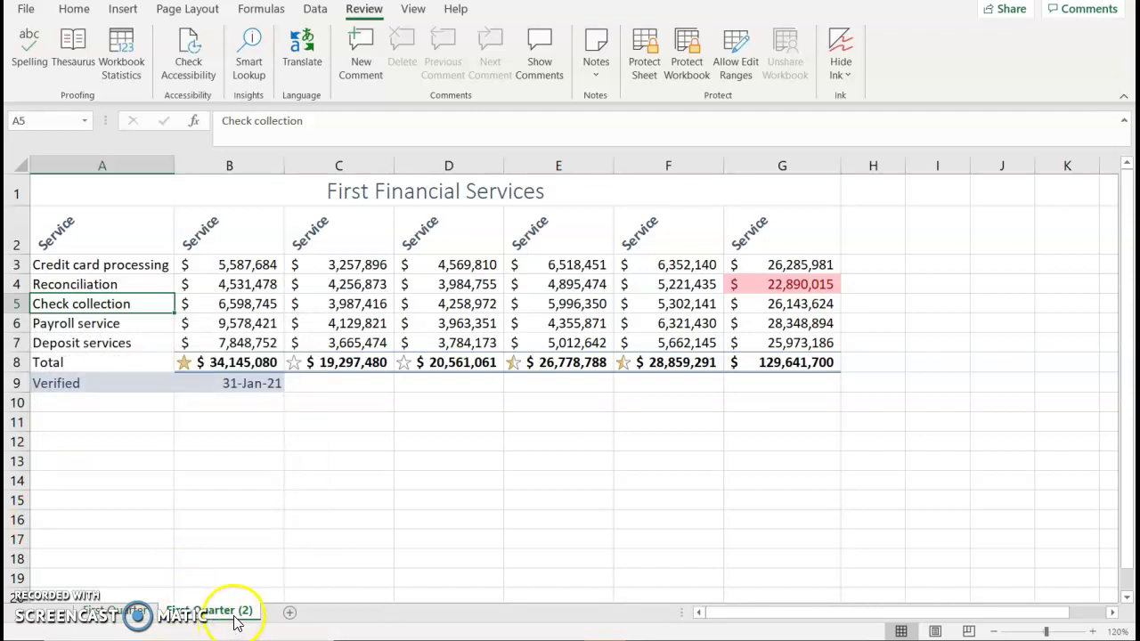
# Rename the copied sheet to 'Second Quarter'.
pyautogui.rightClick(236, 619)
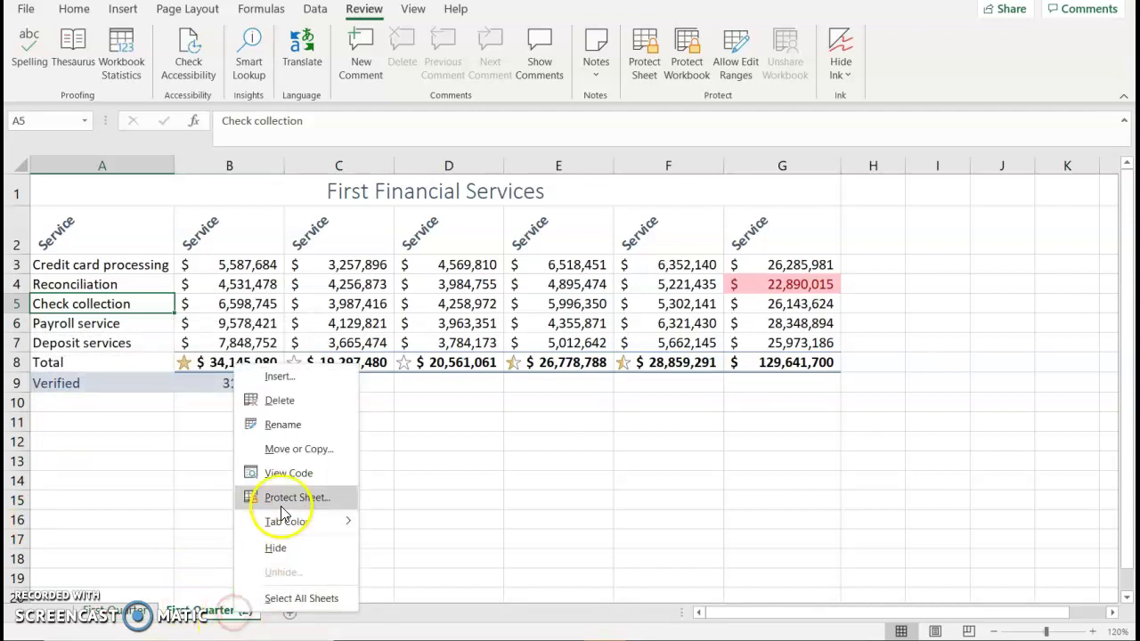
pyautogui.click(300, 425)
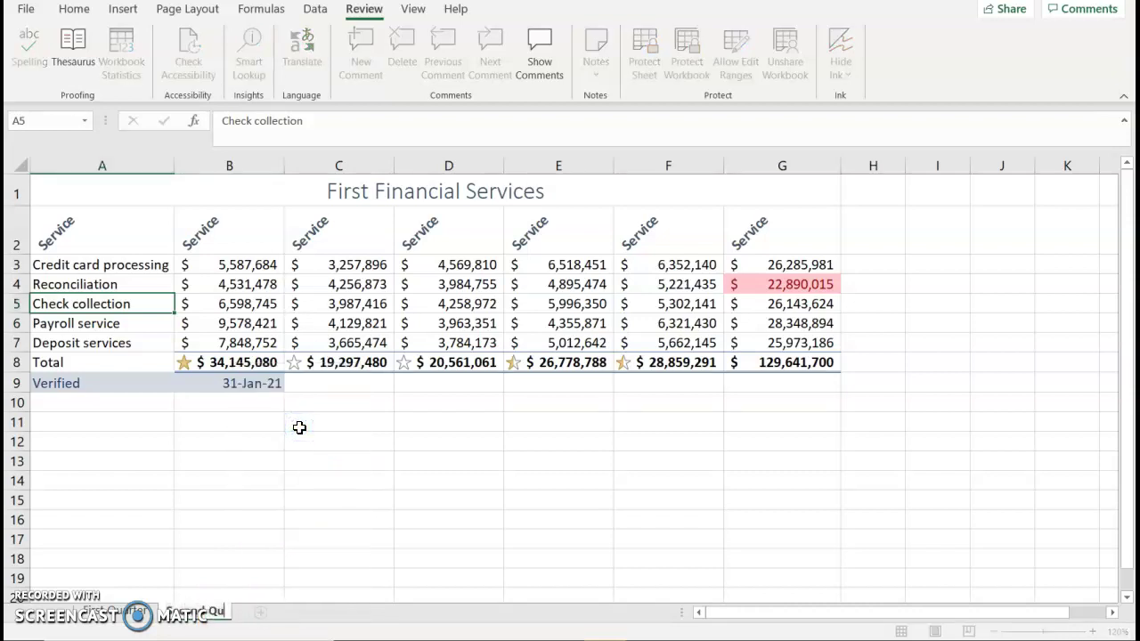
pyautogui.write('Second Quarter')
pyautogui.press('Return')
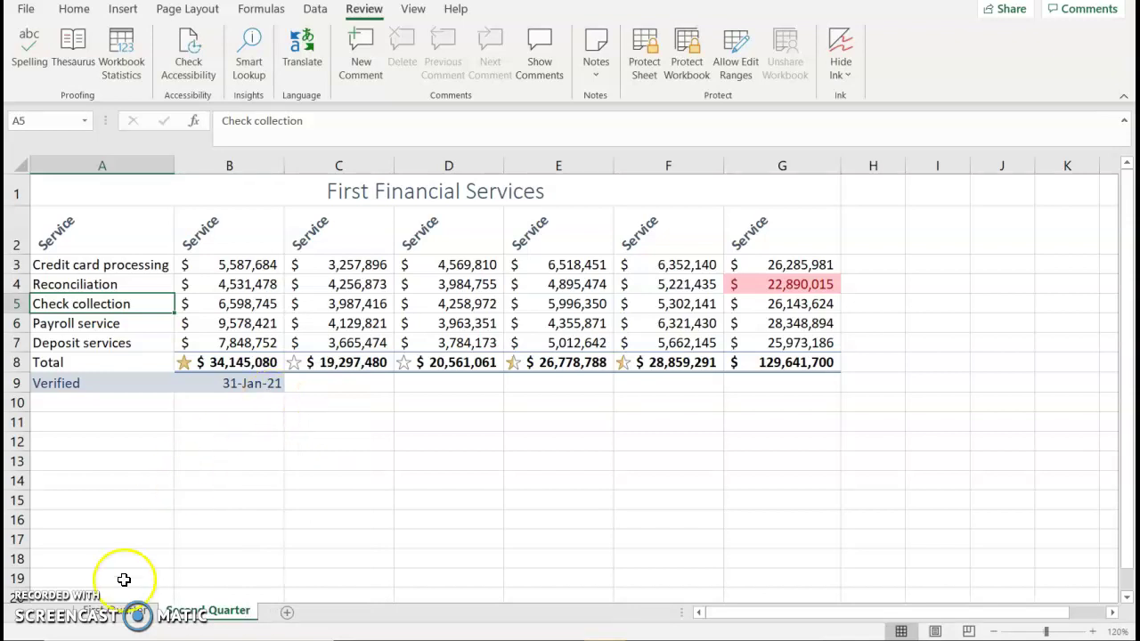
# Colour the Second Quarter tab purple, then go back to the First Quarter sheet.
pyautogui.rightClick(115, 623)
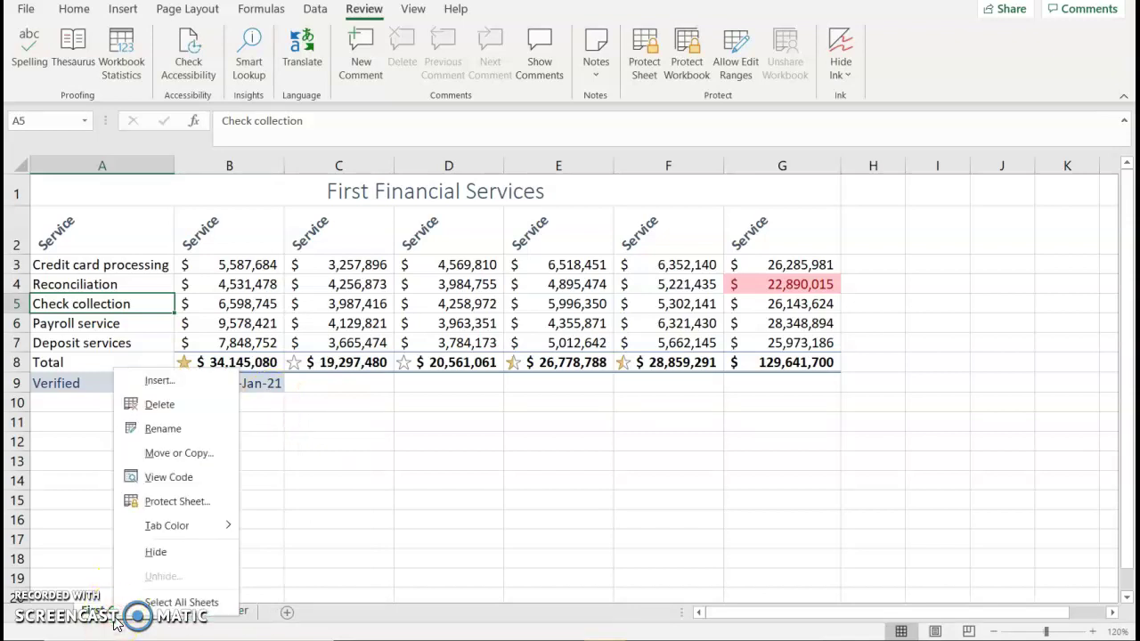
pyautogui.moveTo(173, 525)
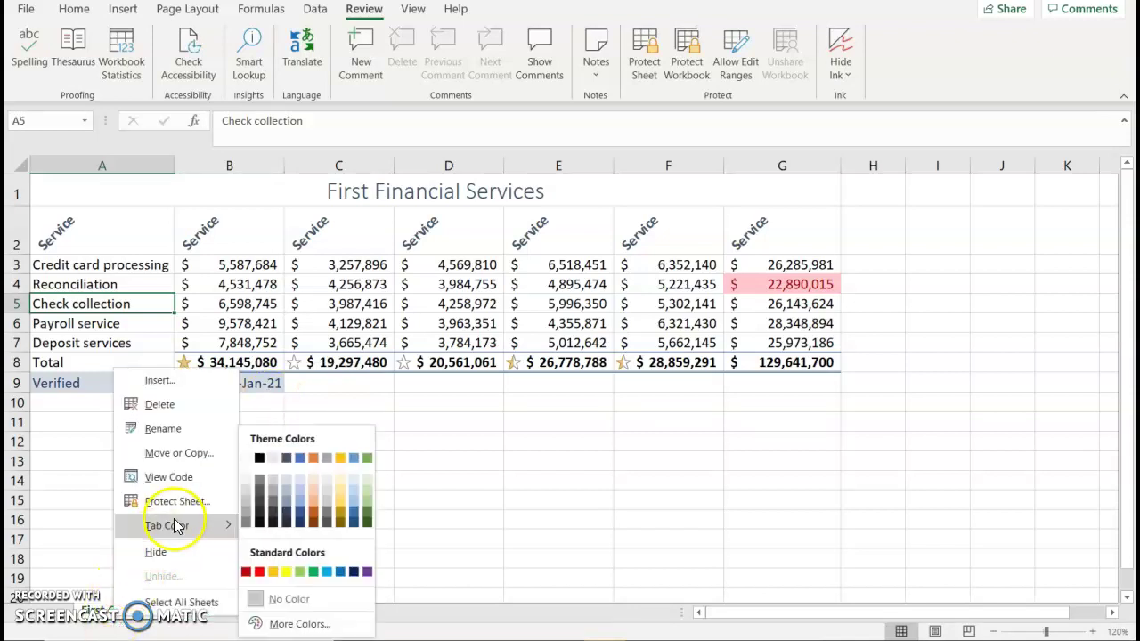
pyautogui.click(301, 514)
pyautogui.rightClick(204, 616)
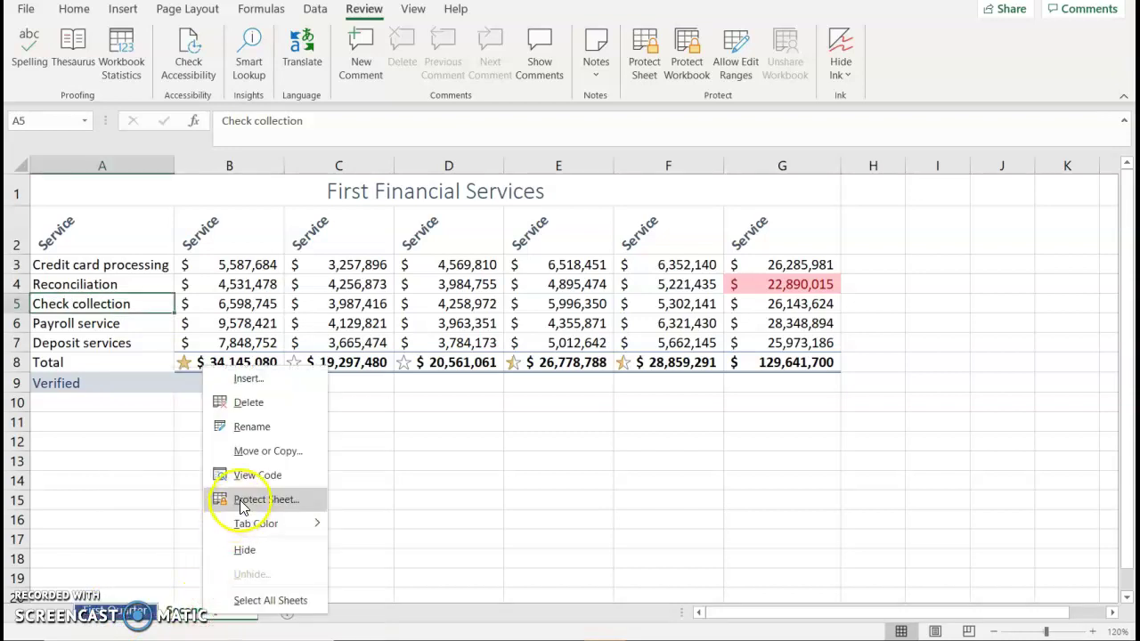
pyautogui.moveTo(267, 524)
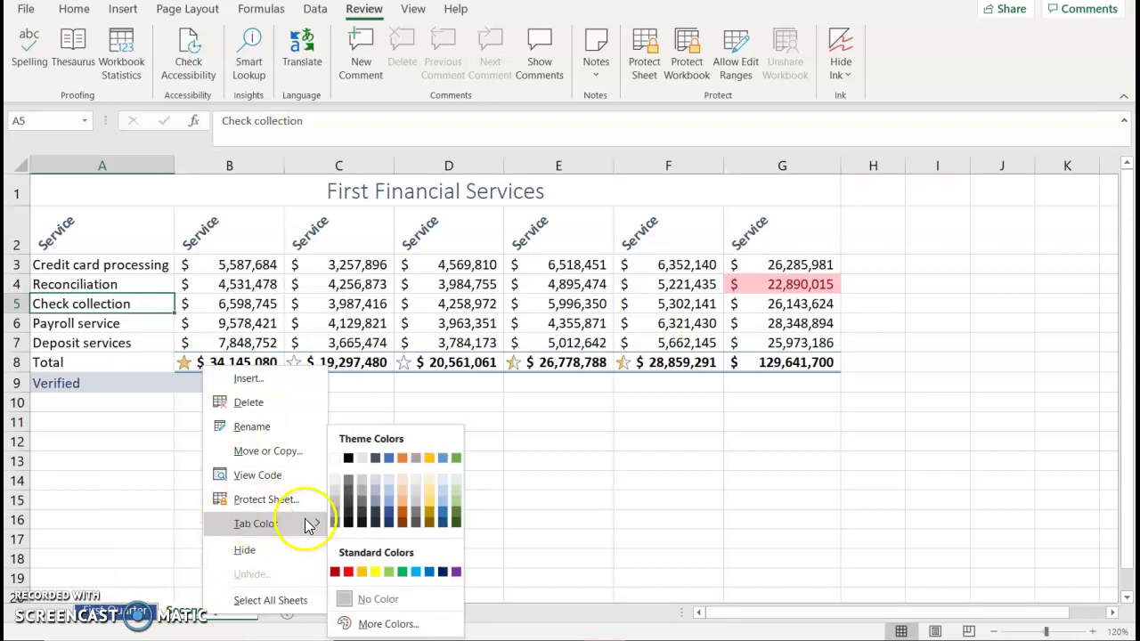
pyautogui.click(444, 573)
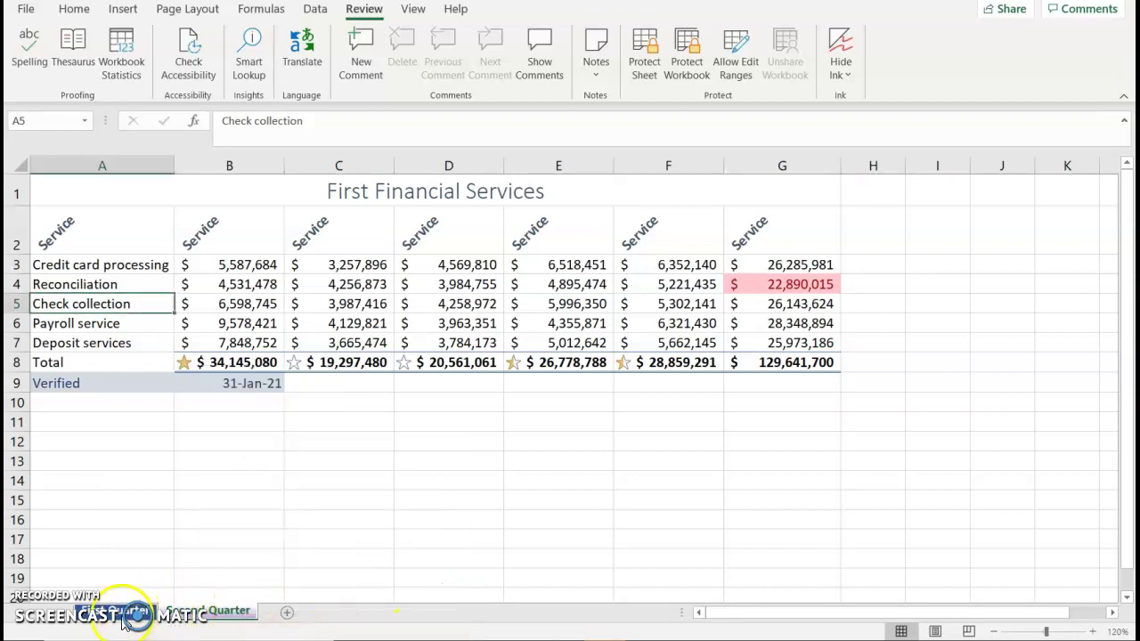
pyautogui.click(190, 617)
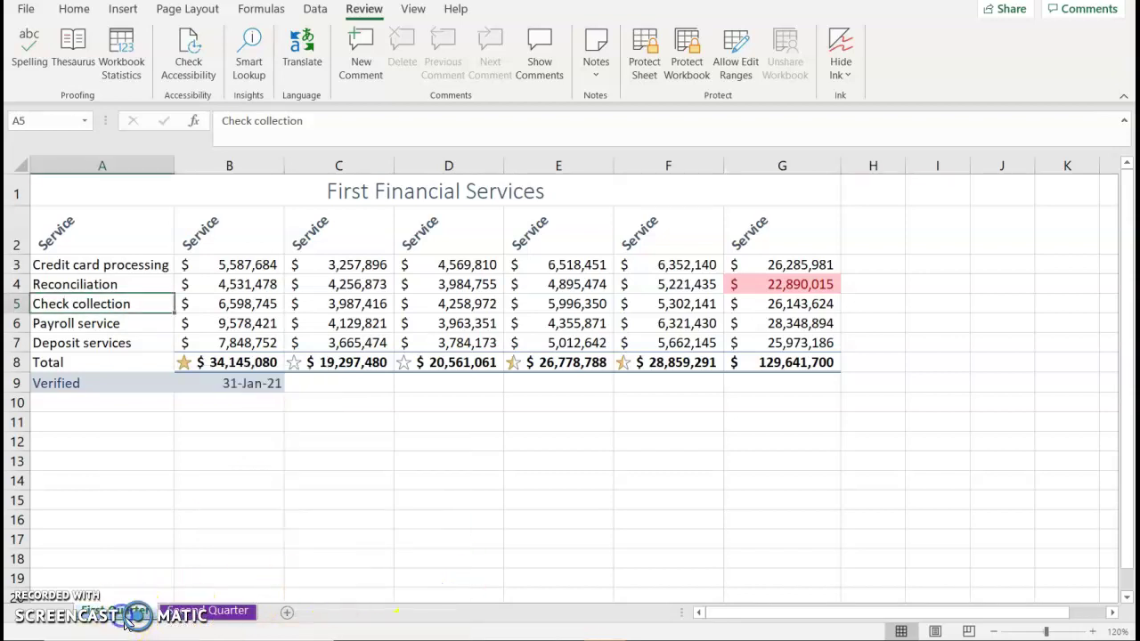
# Put the author's name in the centre header and a Sheet Name field in the centre footer.
pyautogui.click(125, 11)
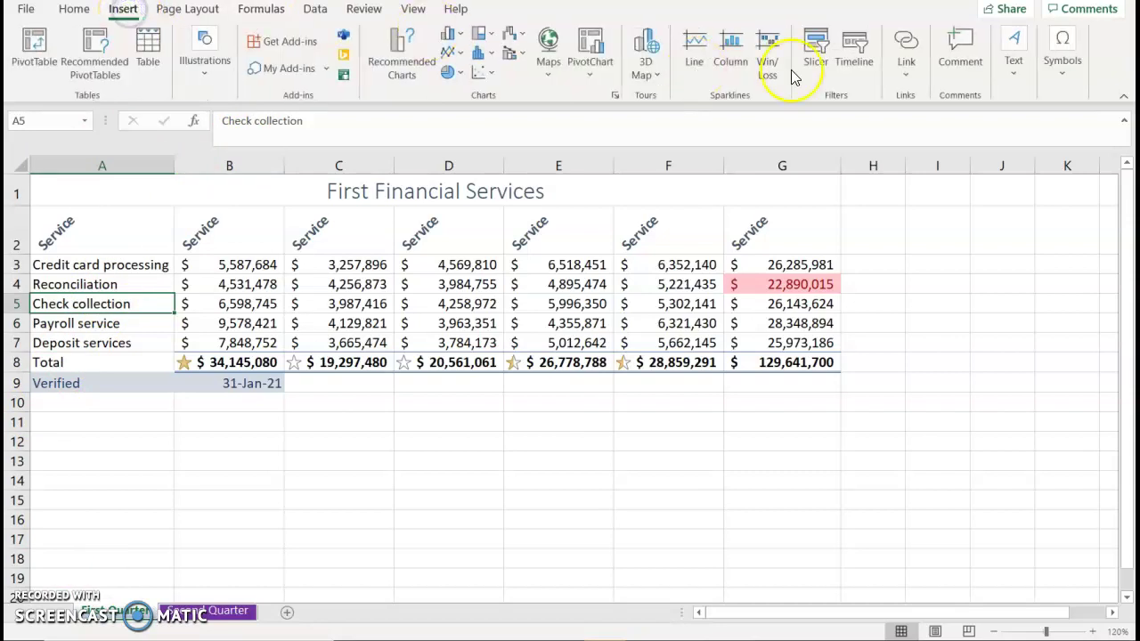
pyautogui.click(1020, 77)
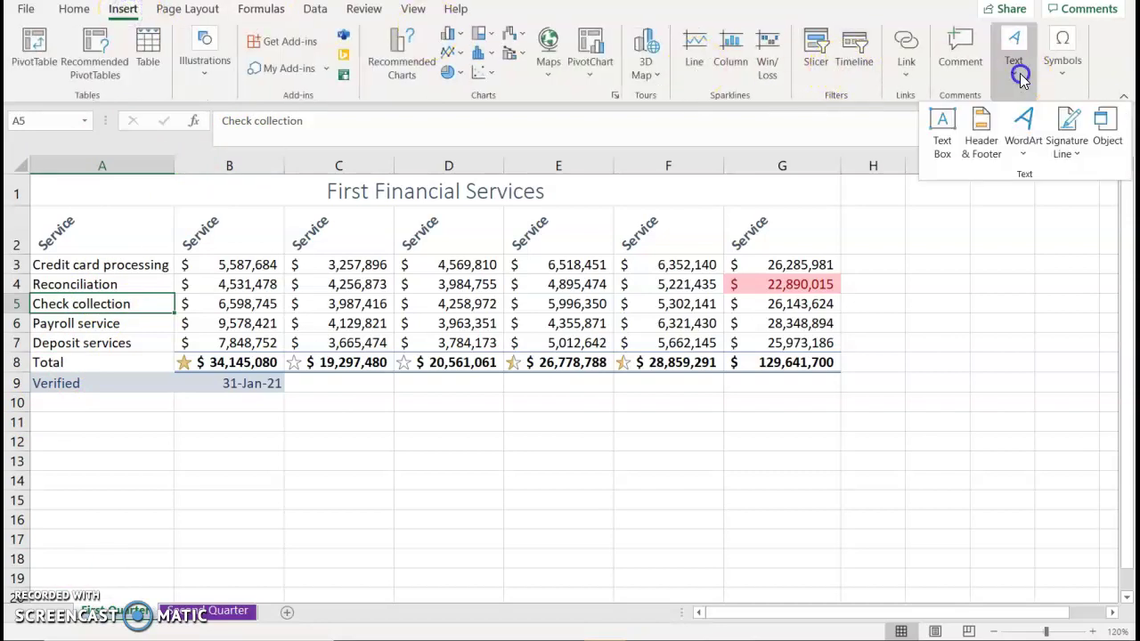
pyautogui.click(983, 132)
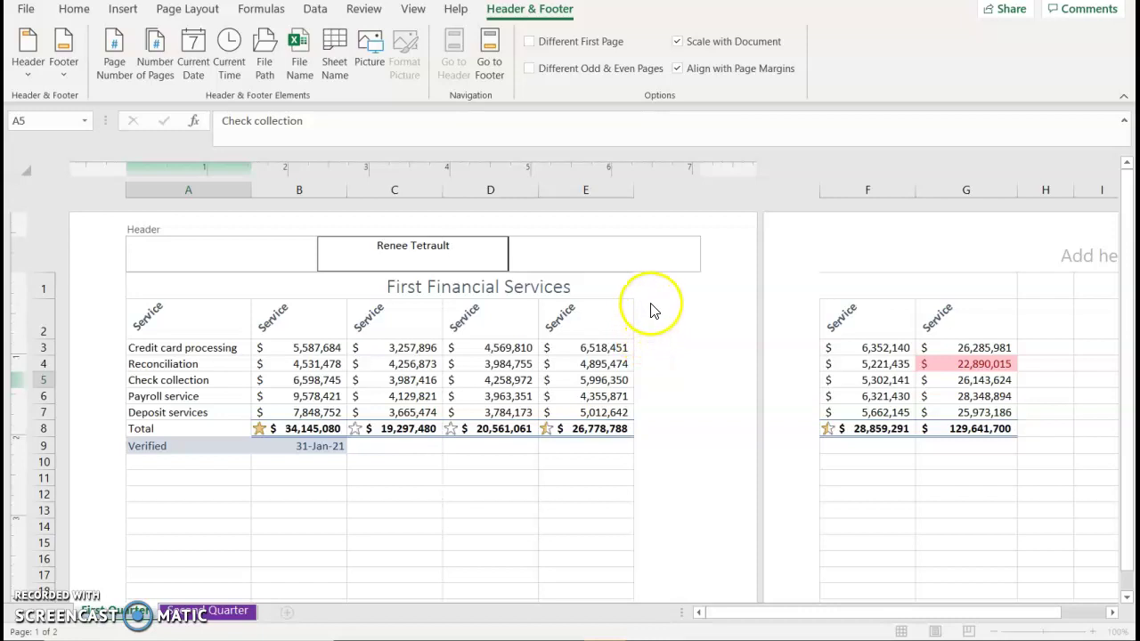
pyautogui.click(491, 66)
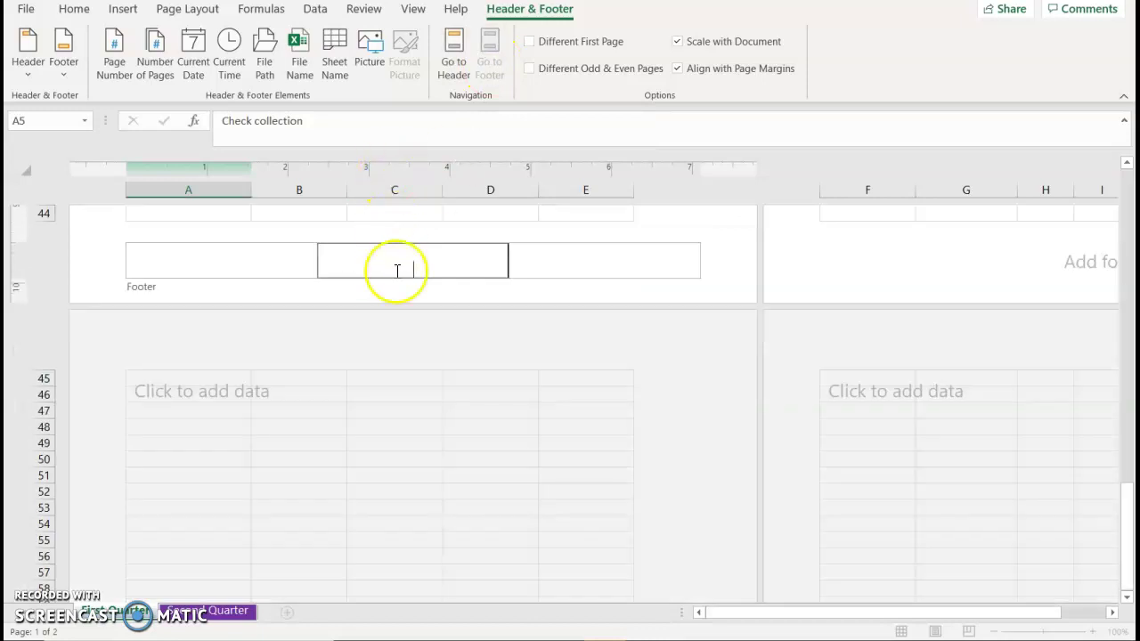
pyautogui.click(334, 62)
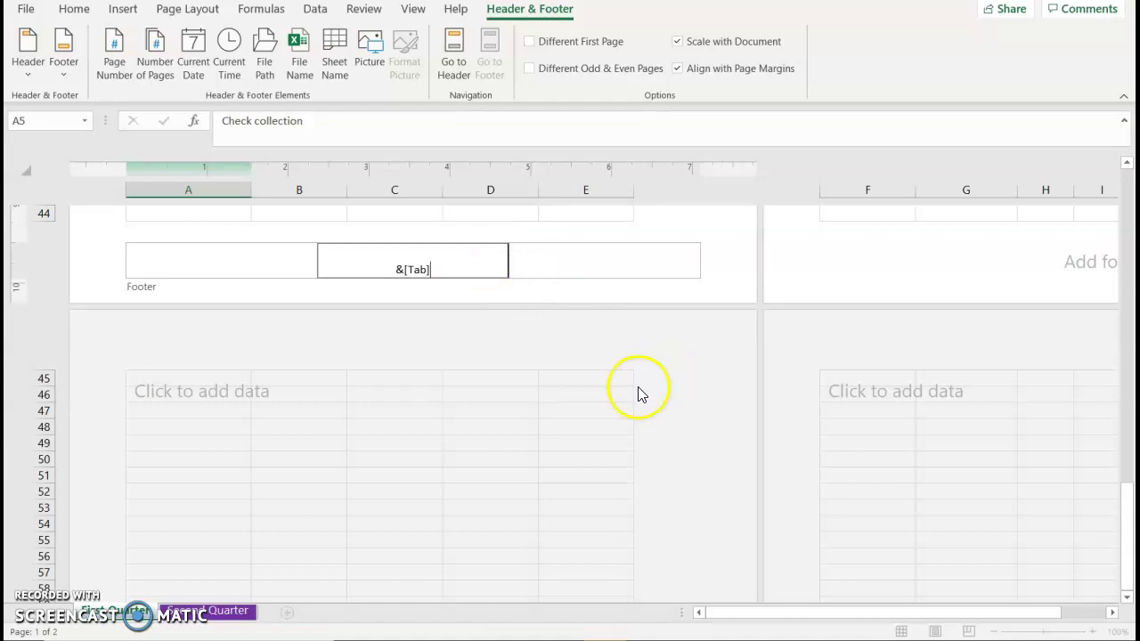
pyautogui.click(566, 214)
pyautogui.scroll(15, 552, 277)
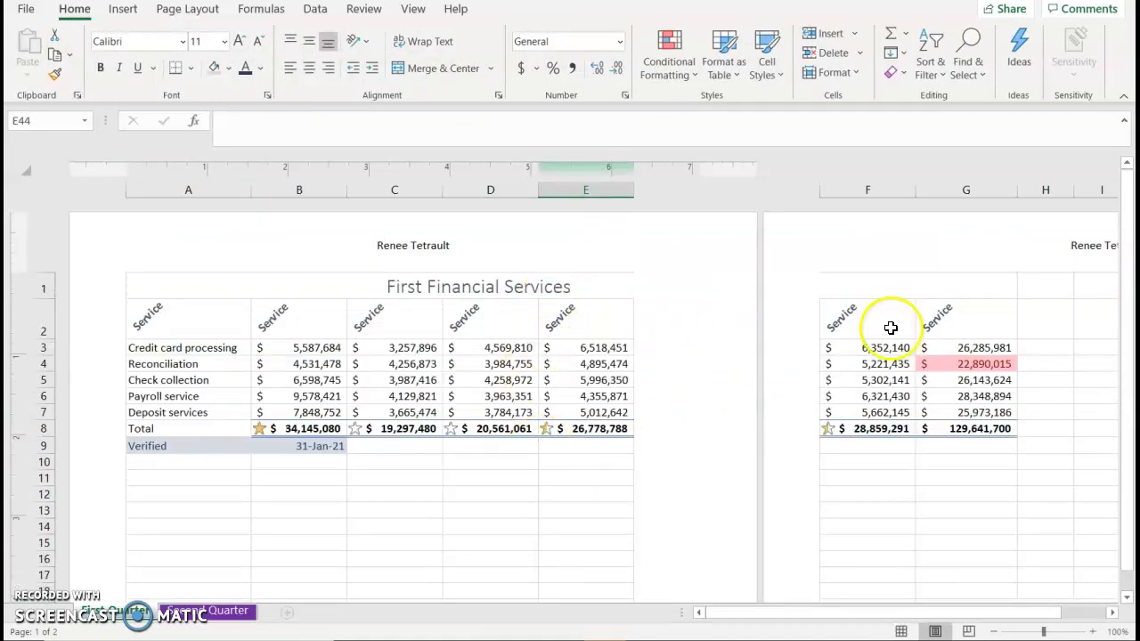
# Check that the footer reads First Quarter. Return to Normal view at the top of the sheet.
pyautogui.scroll(-7, 827, 452)
pyautogui.scroll(-4, 828, 451)
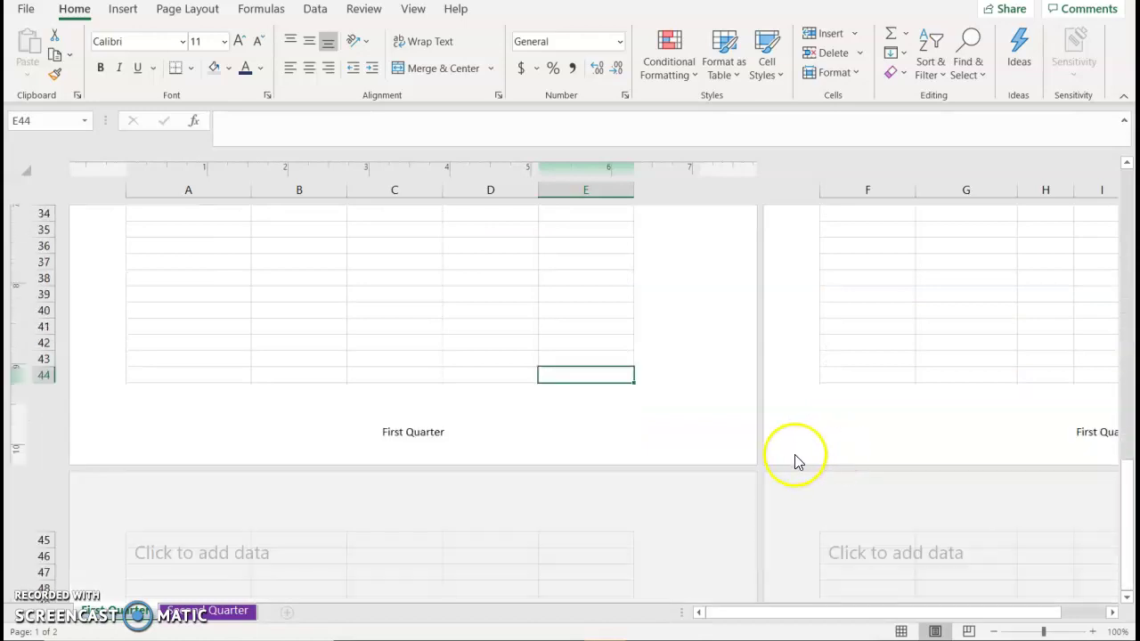
pyautogui.scroll(-2, 796, 461)
pyautogui.scroll(10, 794, 446)
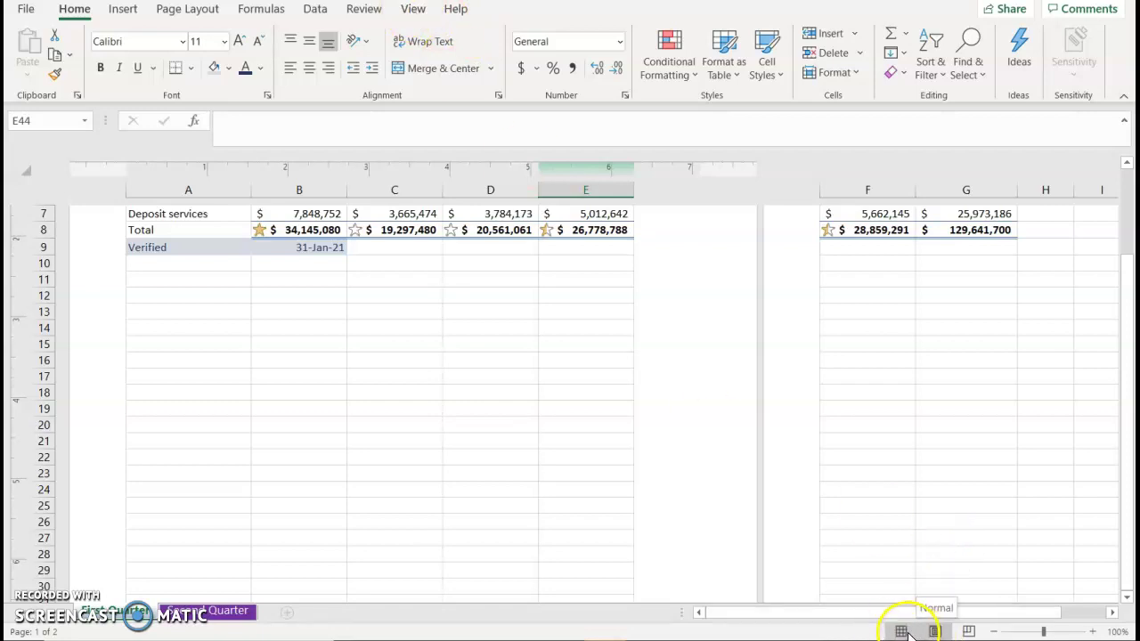
pyautogui.click(903, 631)
pyautogui.scroll(3, 793, 508)
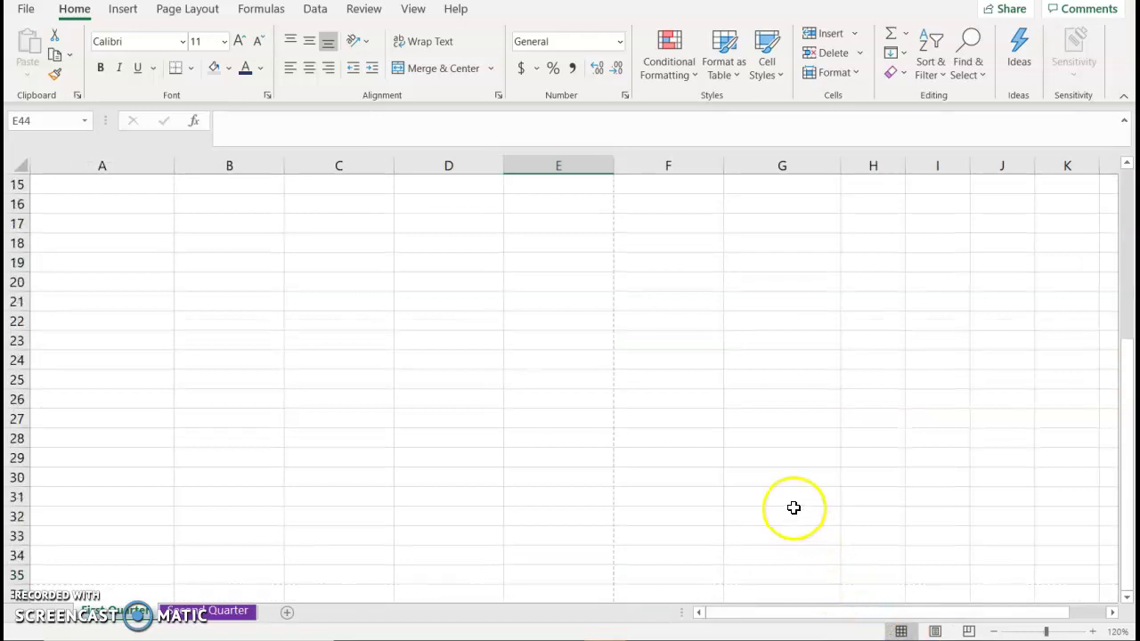
pyautogui.hotkey('ctrl', 'Home')
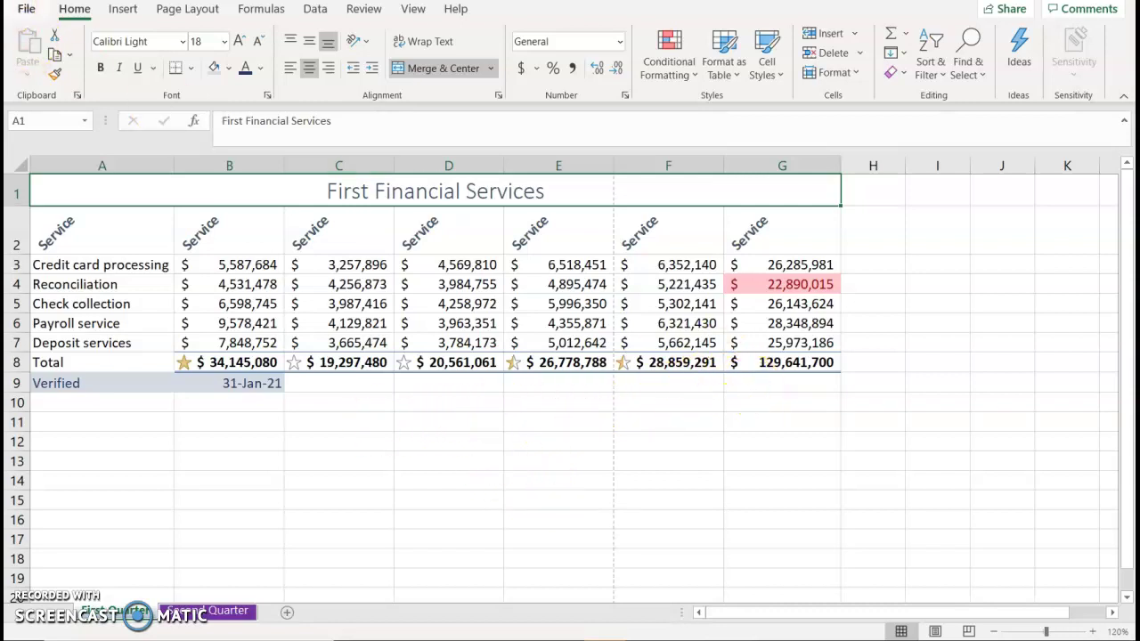
# Preview the two-page printout, then switch the print orientation to Landscape.
pyautogui.click(24, 11)
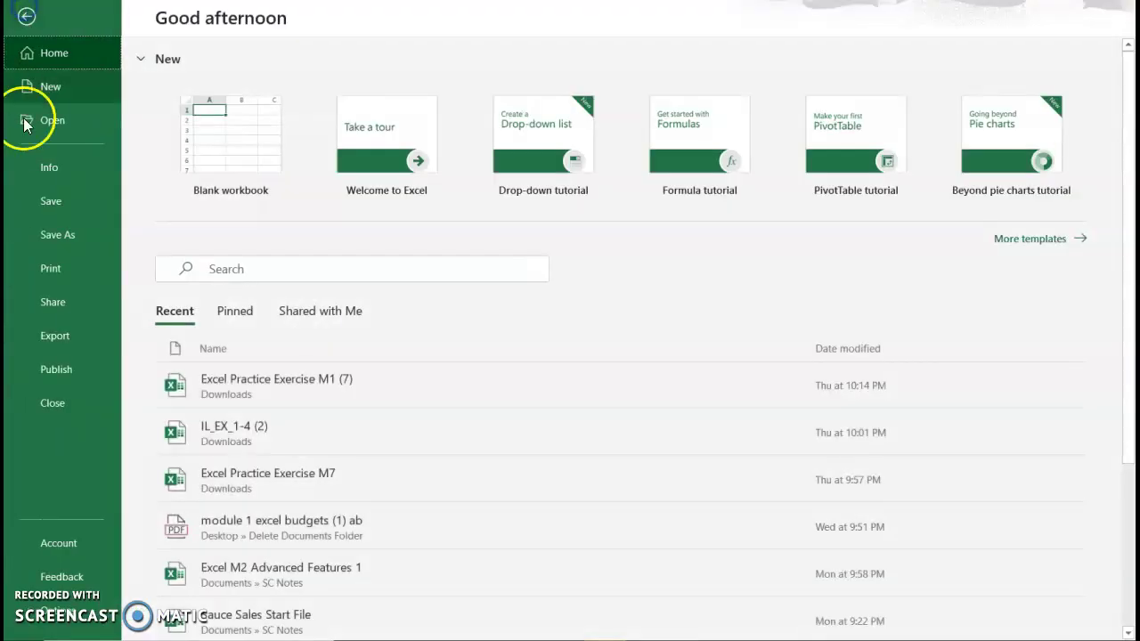
pyautogui.click(63, 272)
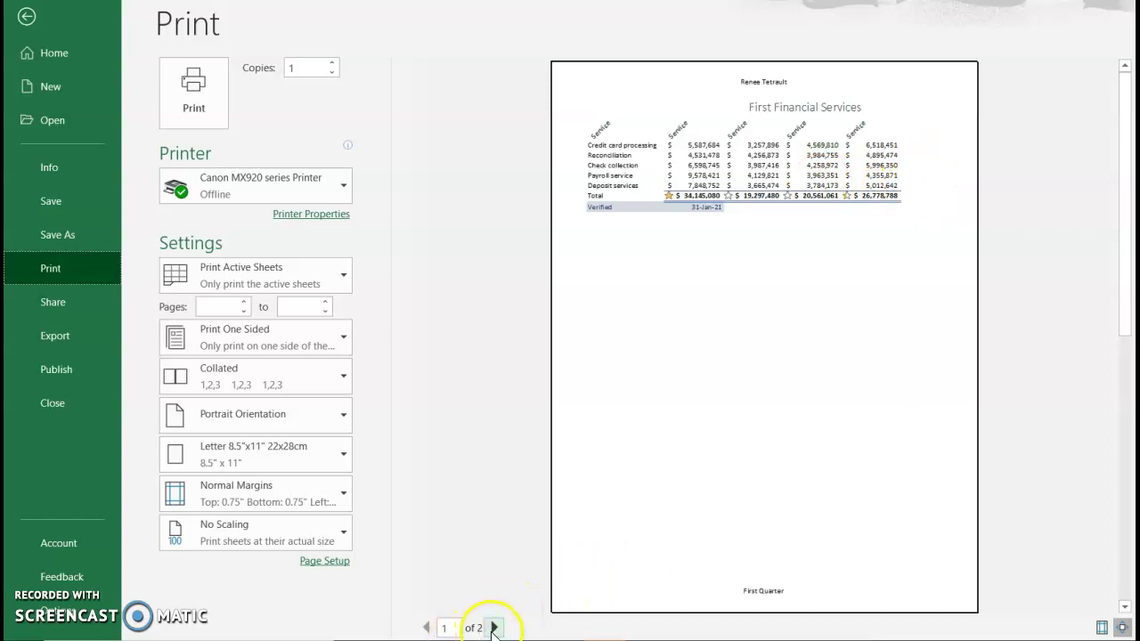
pyautogui.click(494, 628)
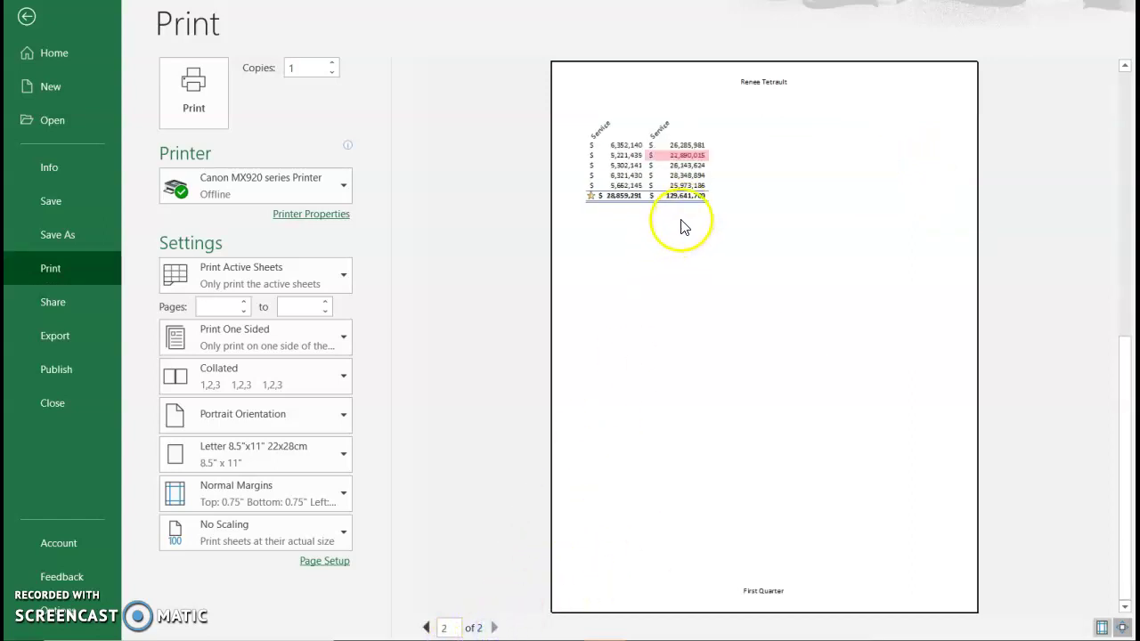
pyautogui.click(426, 628)
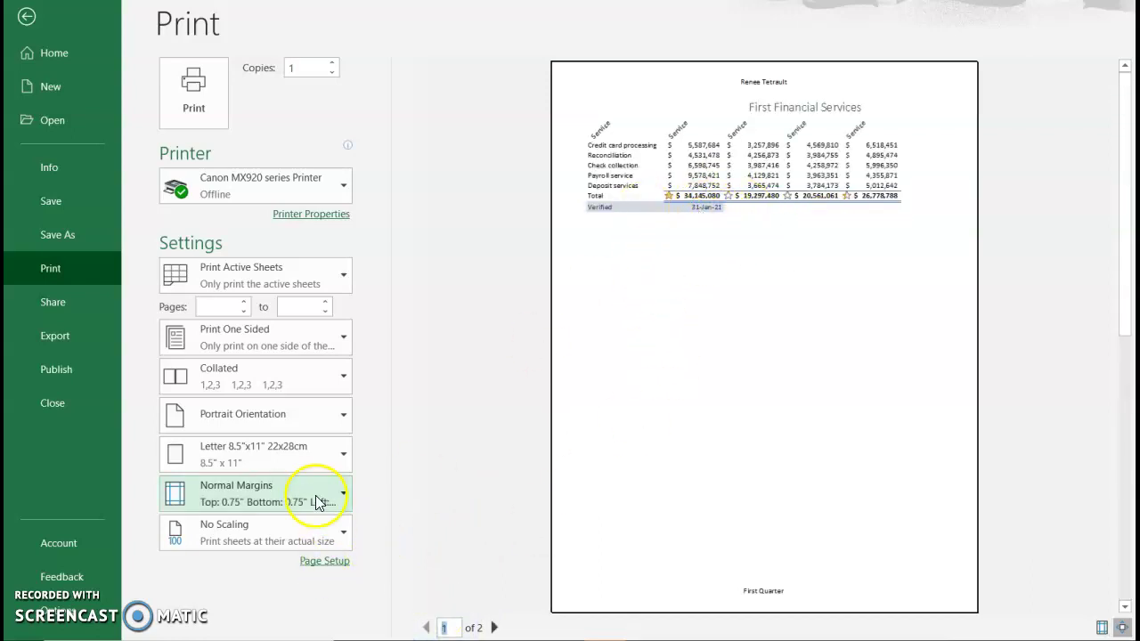
pyautogui.click(303, 419)
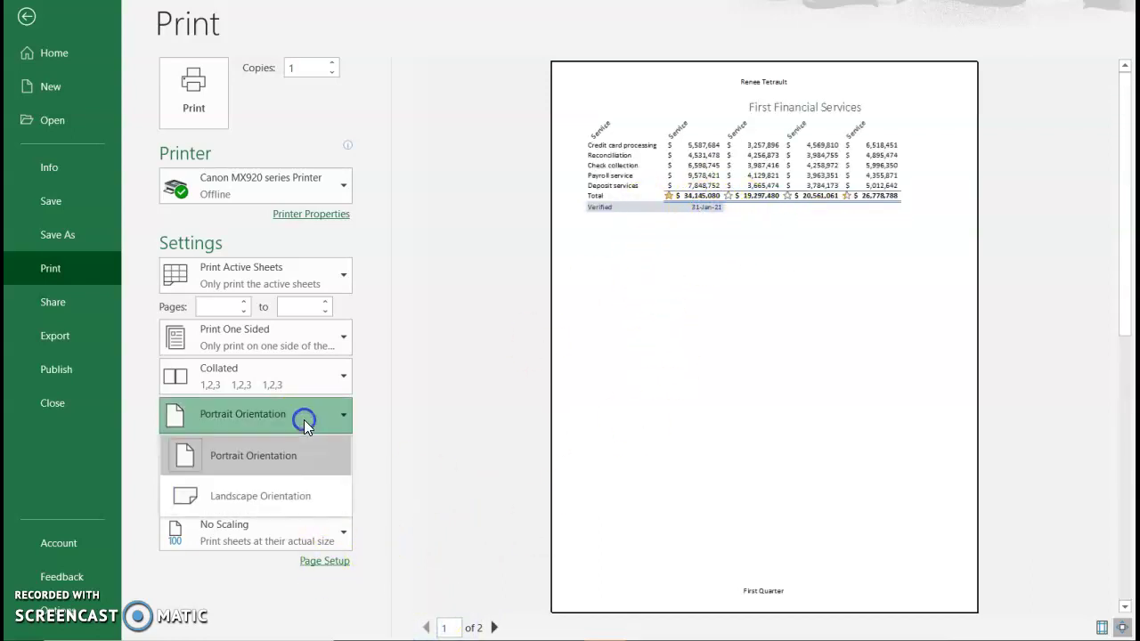
pyautogui.click(303, 504)
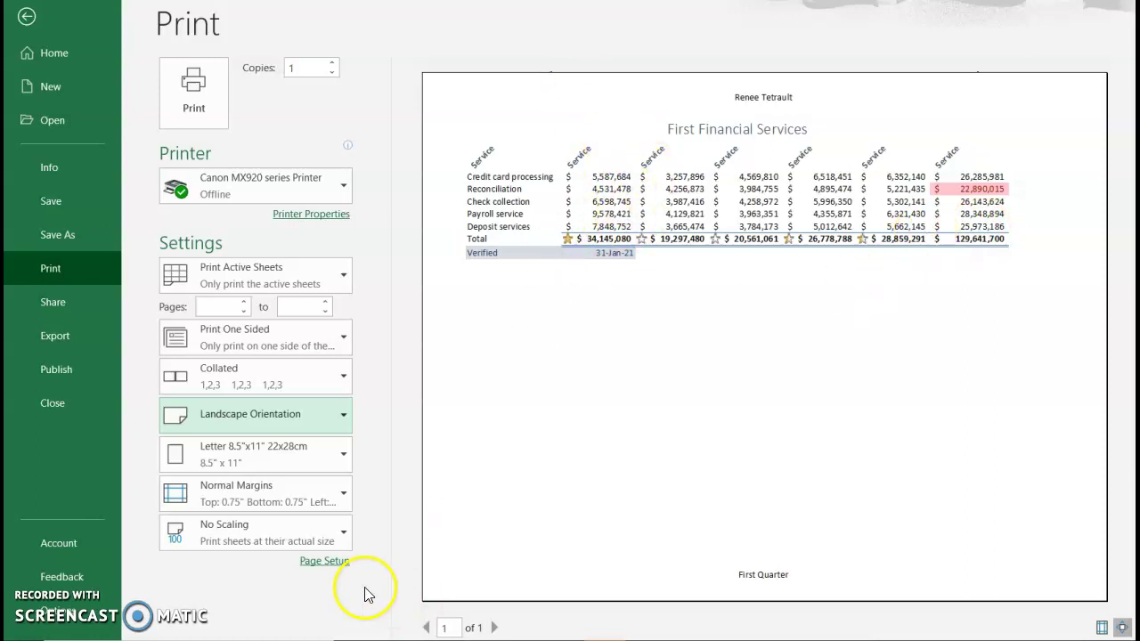
# In Page Setup's Margins tab, centre the page horizontally and vertically.
pyautogui.click(335, 563)
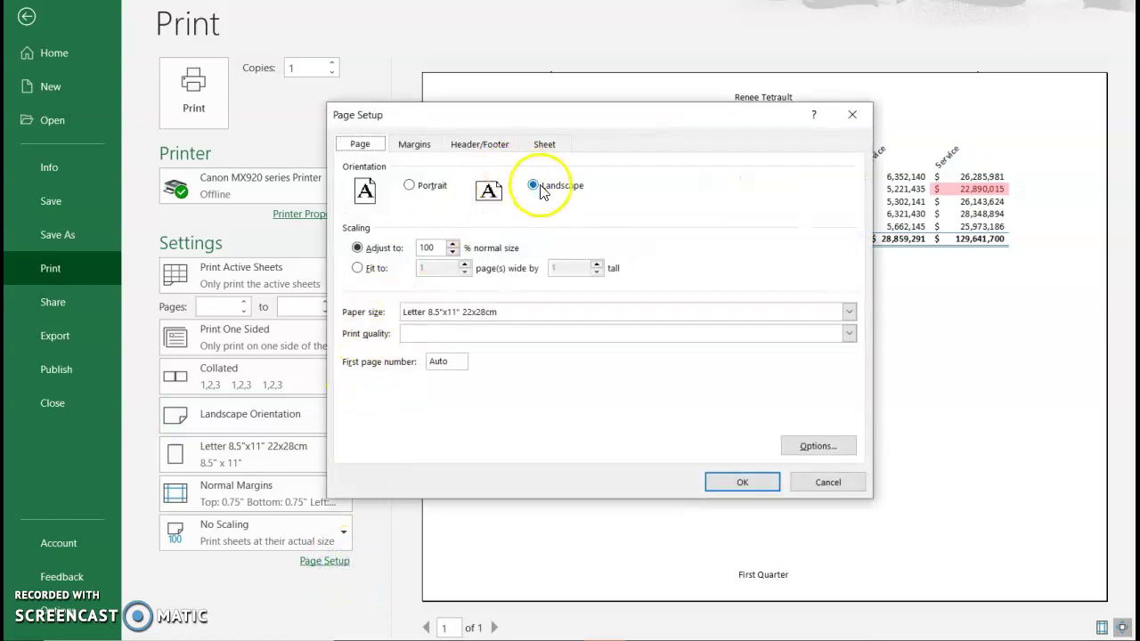
pyautogui.click(418, 146)
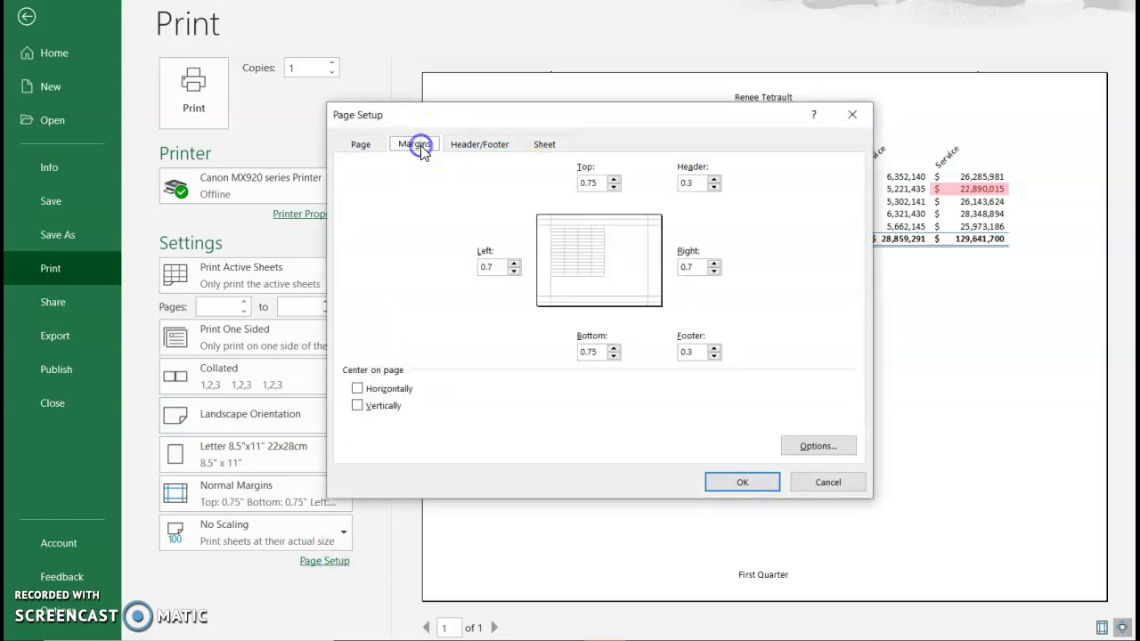
pyautogui.click(357, 389)
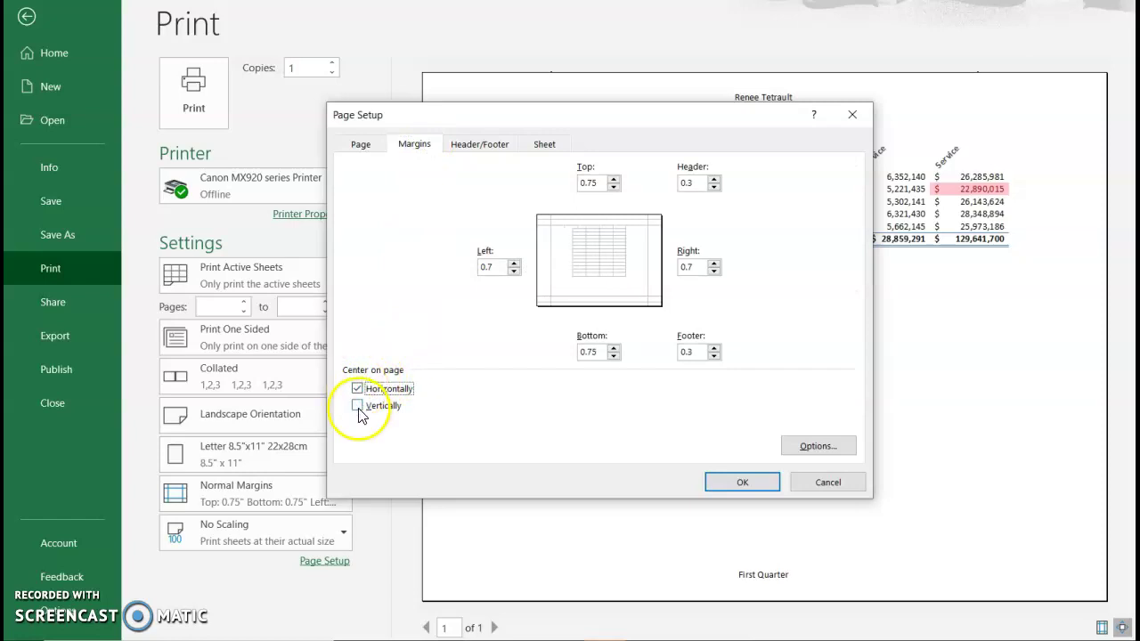
pyautogui.click(359, 410)
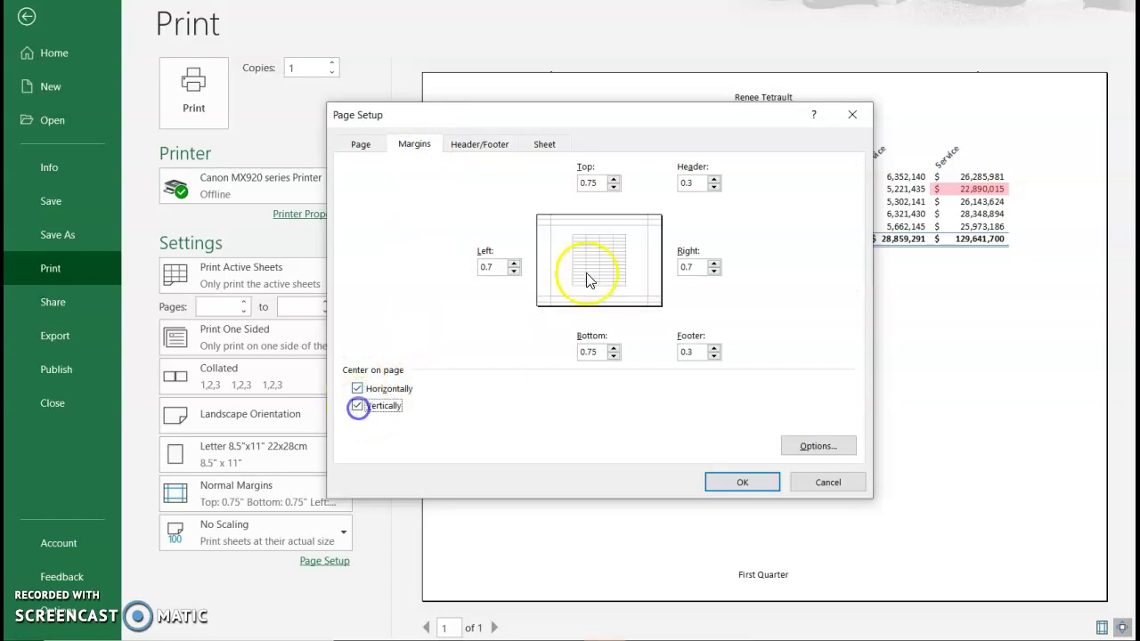
pyautogui.click(743, 483)
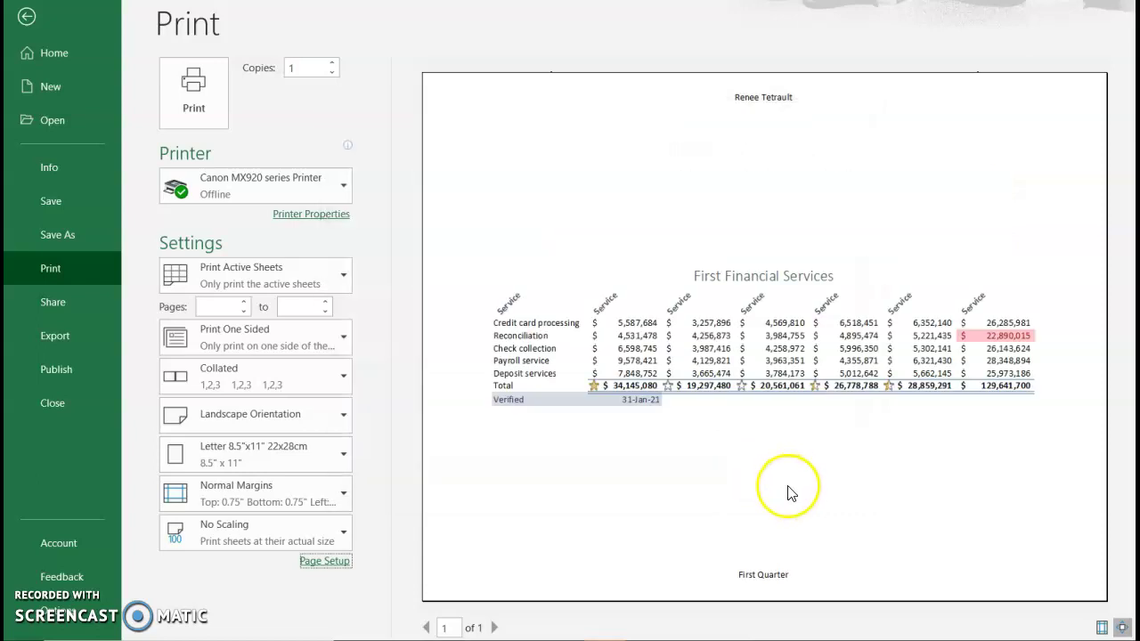